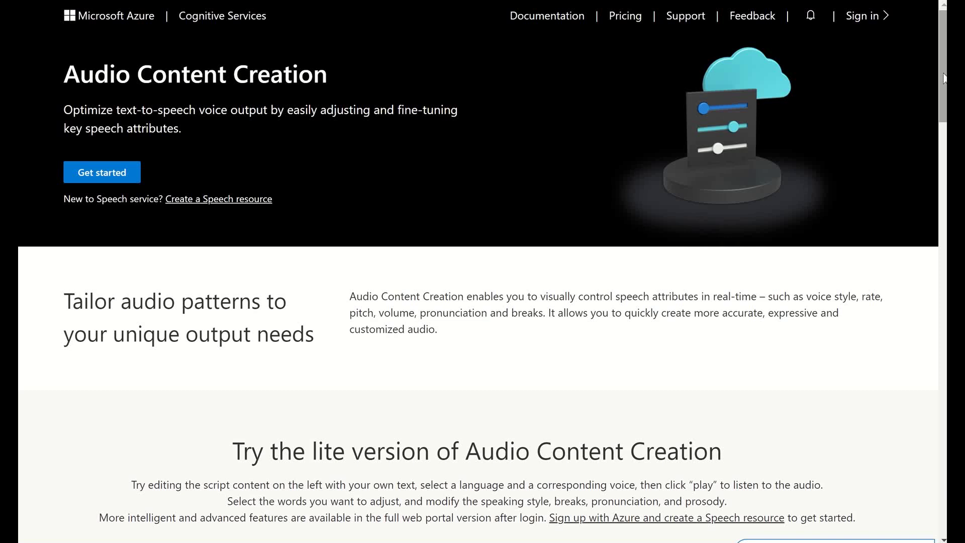
mouse_move(945, 78)
mouse_down()
mouse_move(944, 439)
mouse_move(945, 78)
mouse_up()
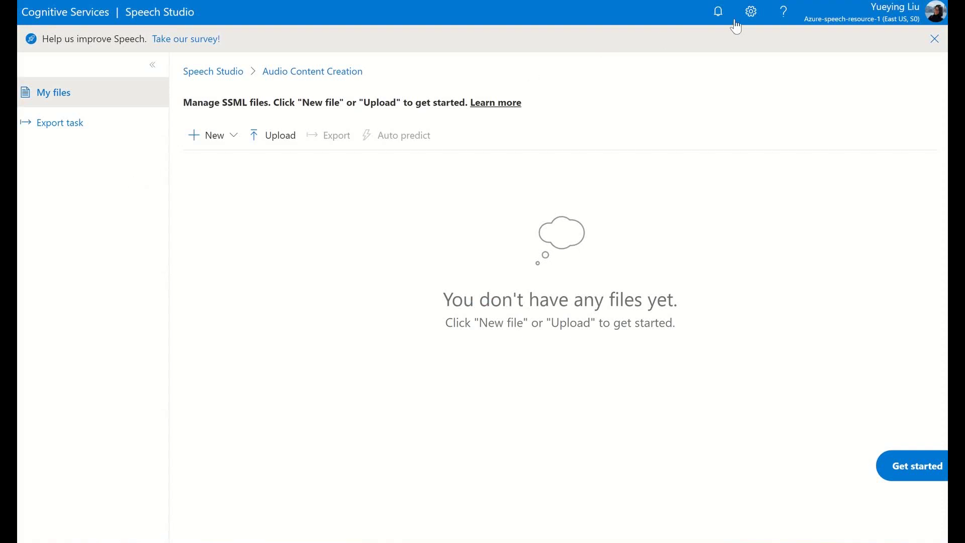
Show the Speech resource list in Settings, with Azure-speech-resource-1 as the current resource.
click(750, 14)
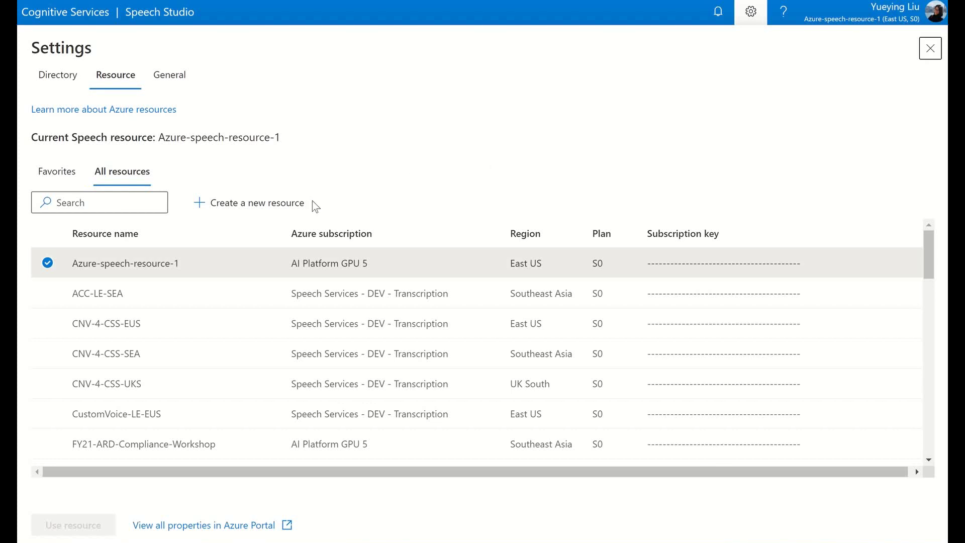
click(299, 210)
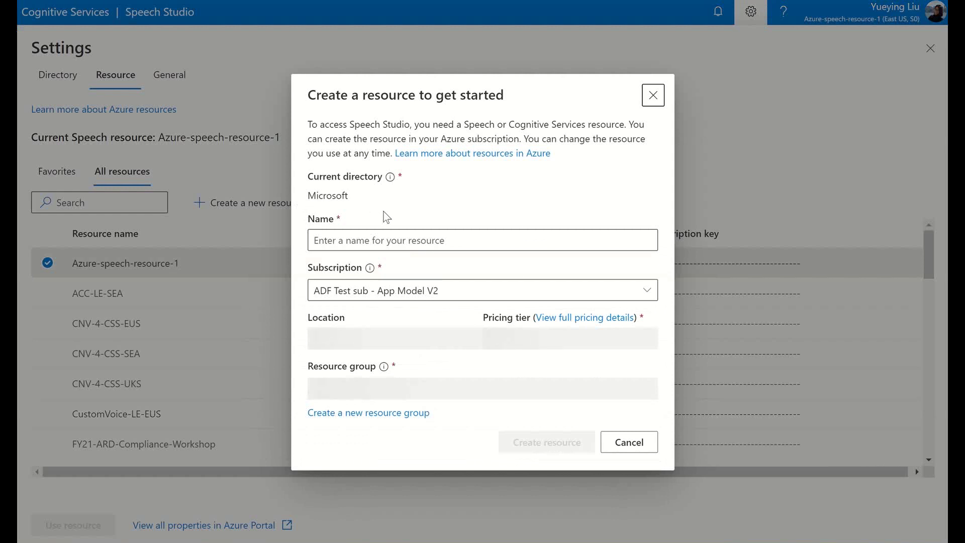
click(395, 236)
text(Test)
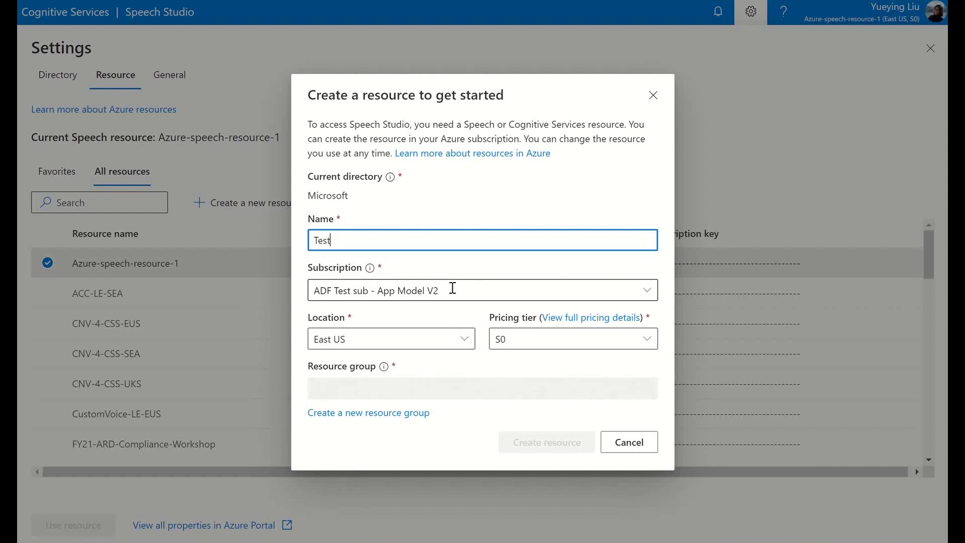
click(418, 341)
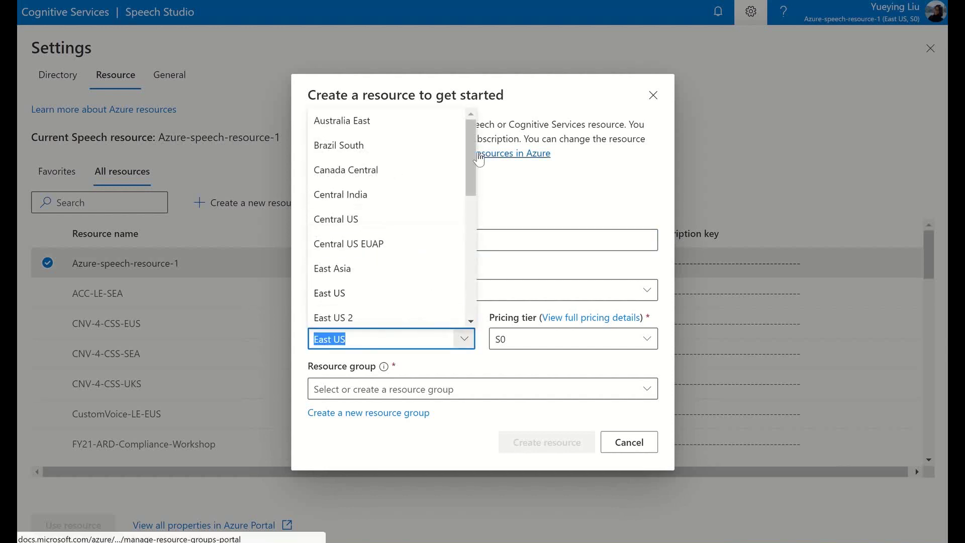
mouse_move(471, 156)
mouse_down()
mouse_move(472, 218)
mouse_move(466, 119)
mouse_up()
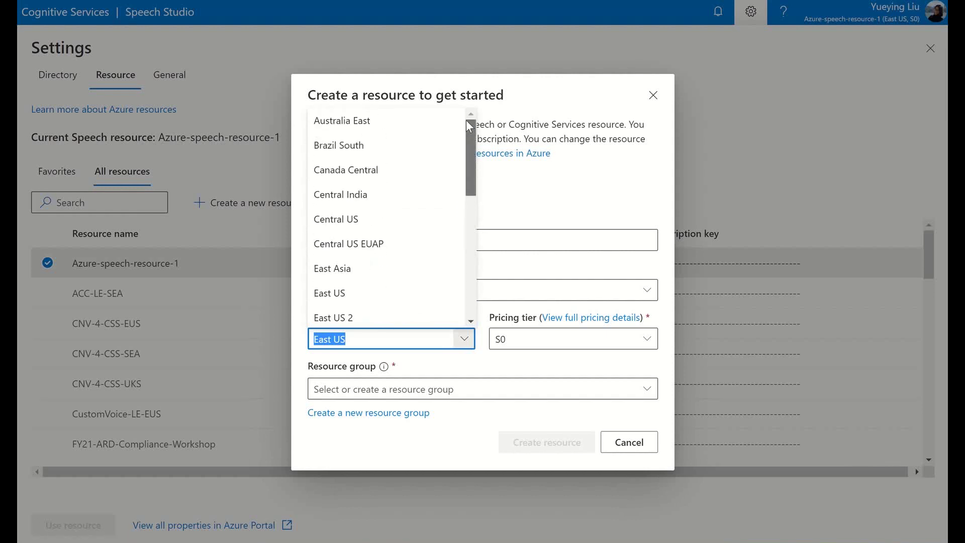
click(478, 355)
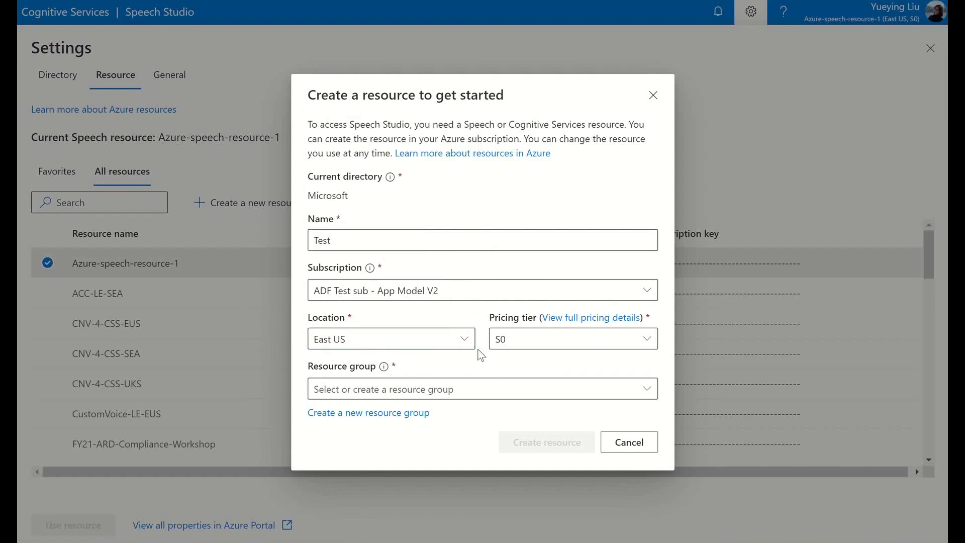
click(561, 338)
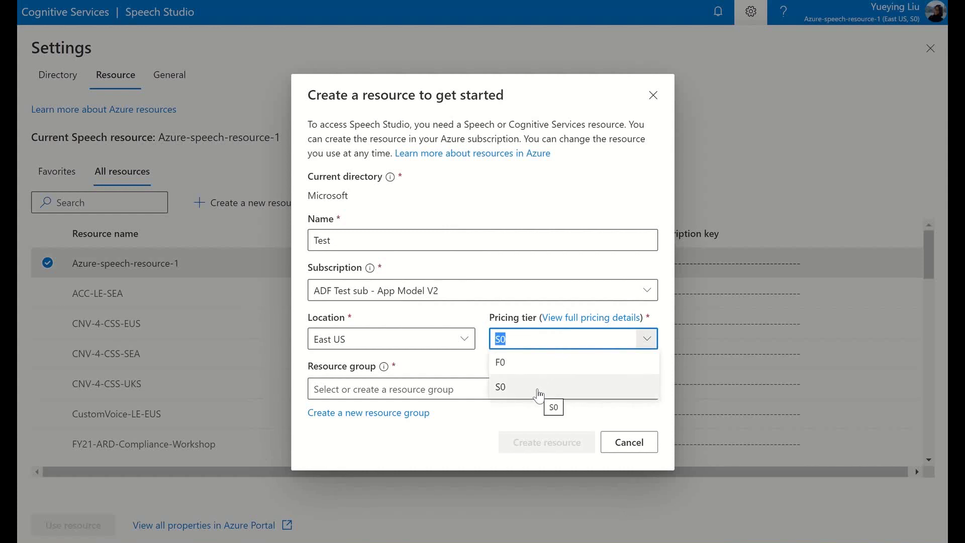
click(539, 392)
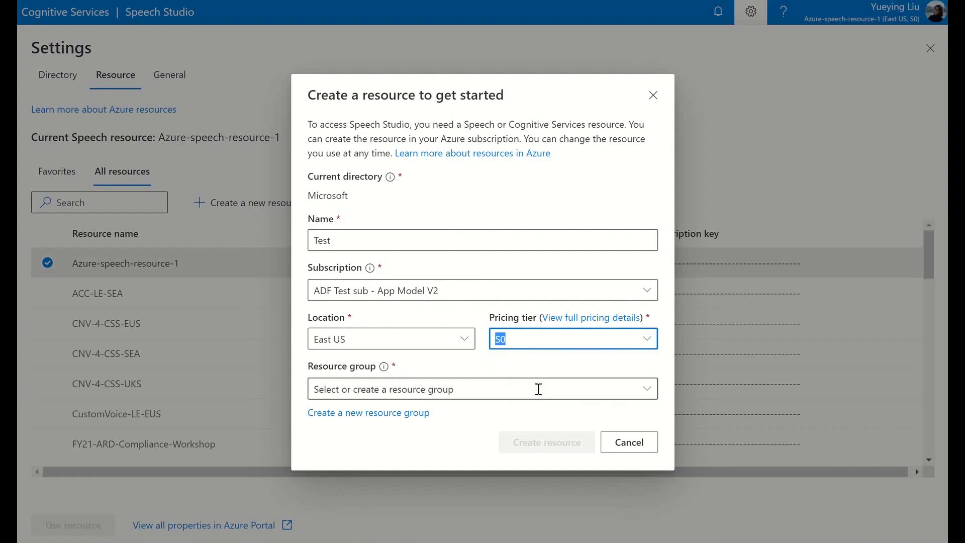
click(512, 370)
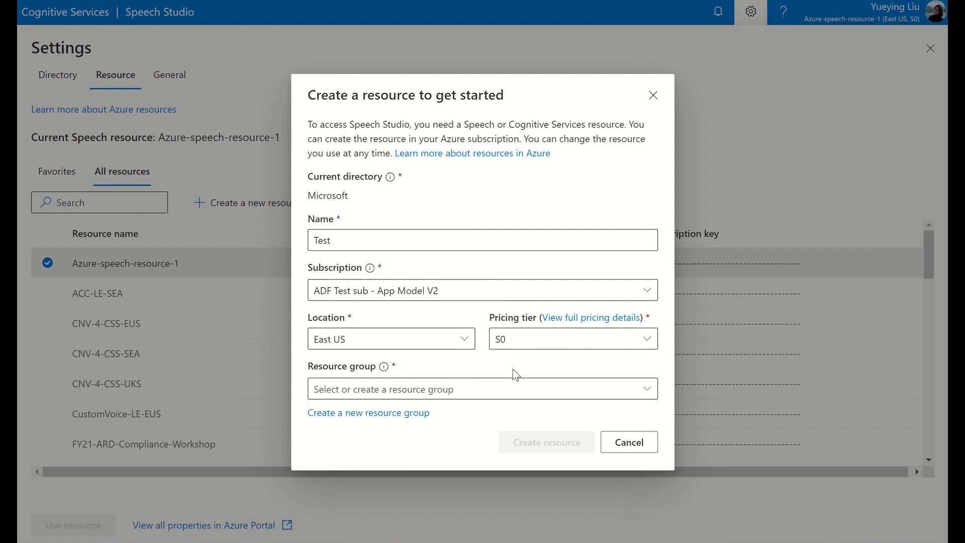
click(500, 389)
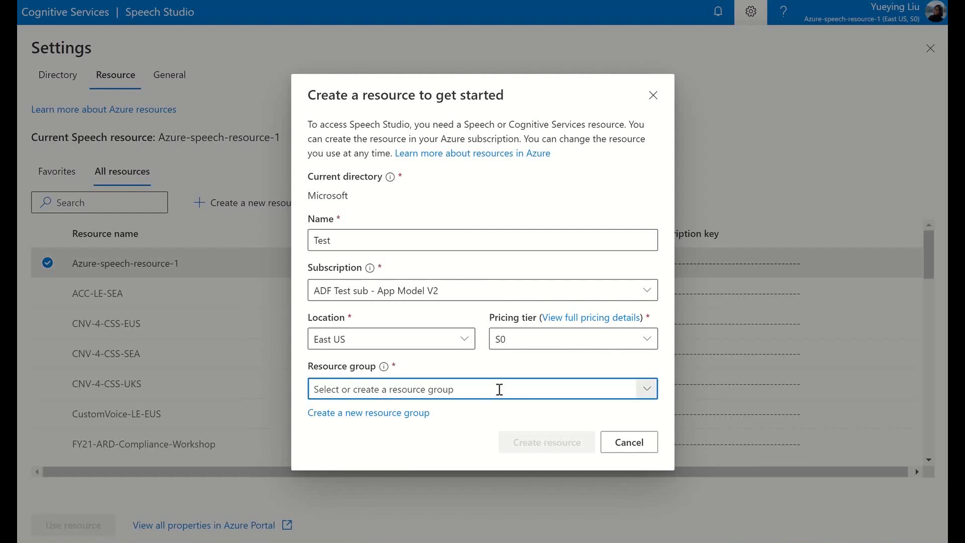
click(632, 443)
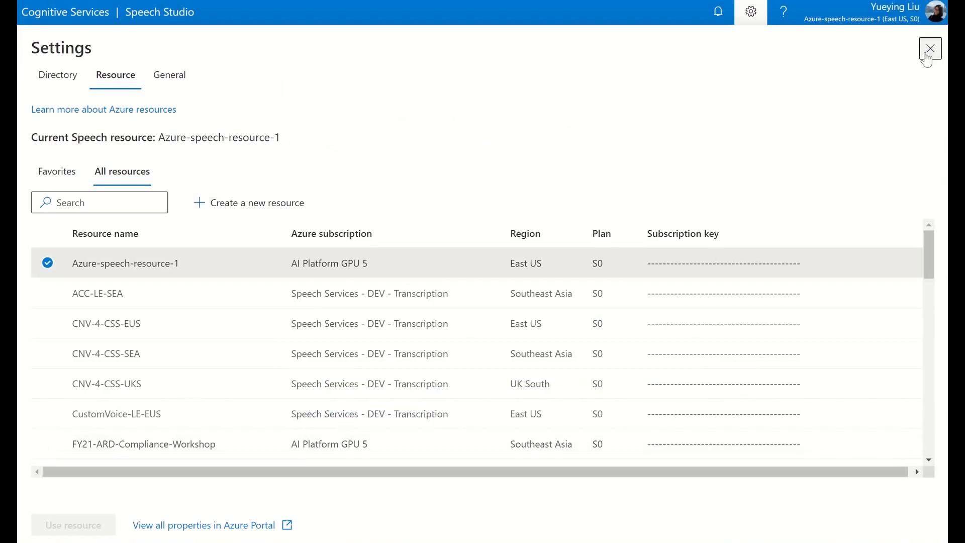
Leave Settings and create a new empty script file.
click(928, 51)
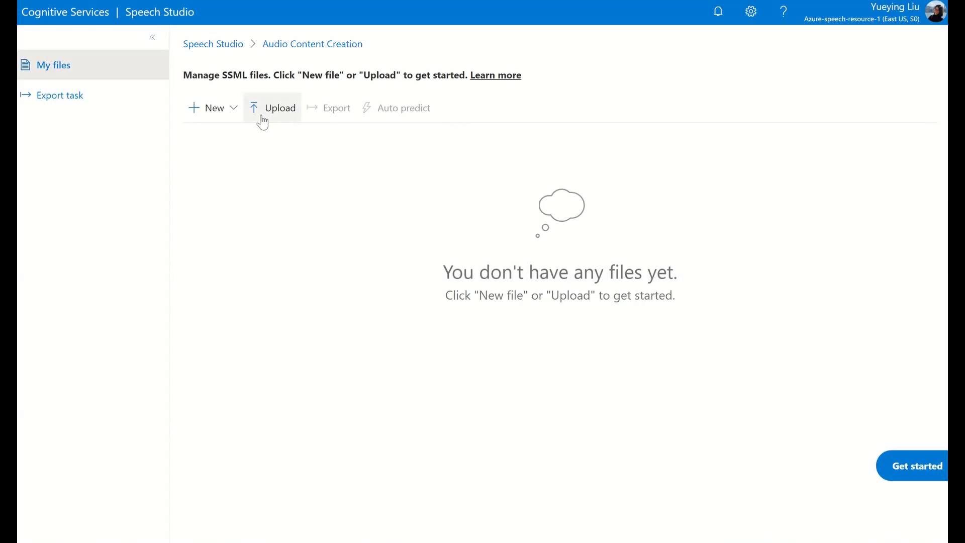
click(224, 113)
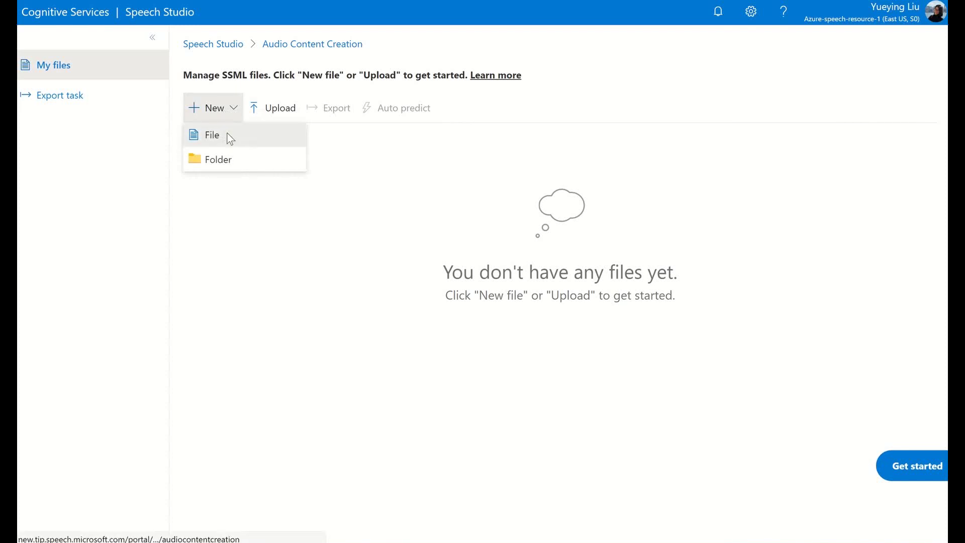
click(229, 141)
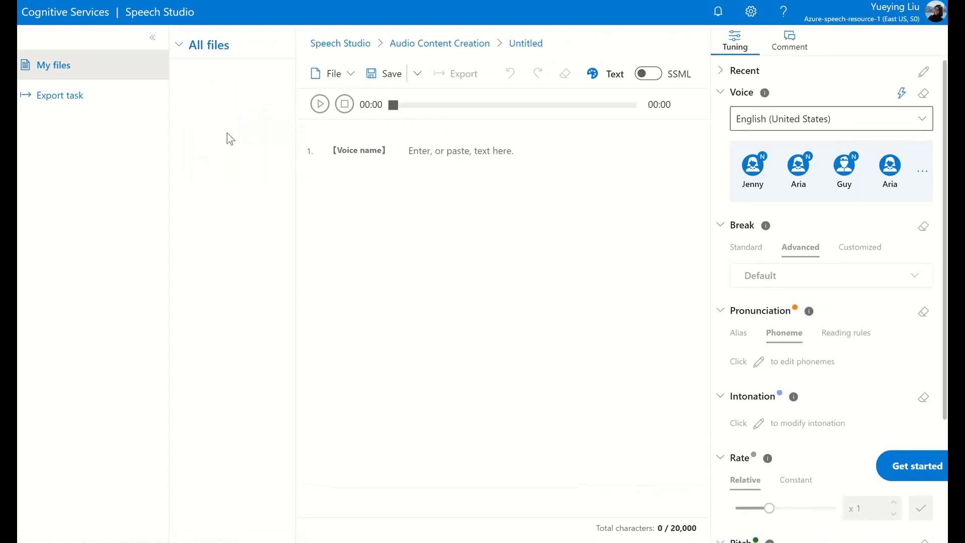
Paste the English, Portuguese and Chinese sample sentences into the widened editor.
click(148, 40)
click(340, 164)
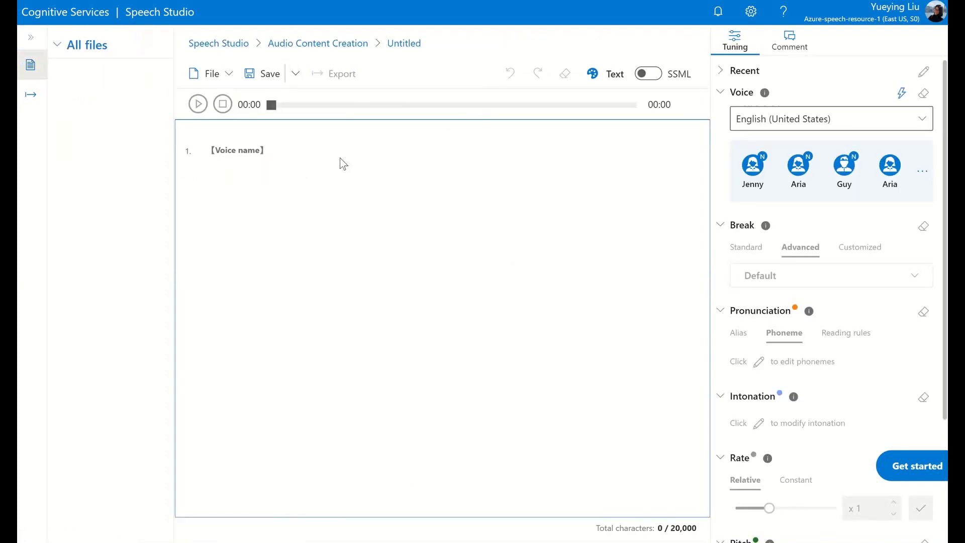
text(Artificial intelligence (AI) is revolutionizing the way today's businesses compete and operate. 14 libras é aproximadamente 6,35 quilogramas. 微软面向全国基础教育及高等院校提供了以Office 365及Teams远程协作为核心的在线教育平台。)
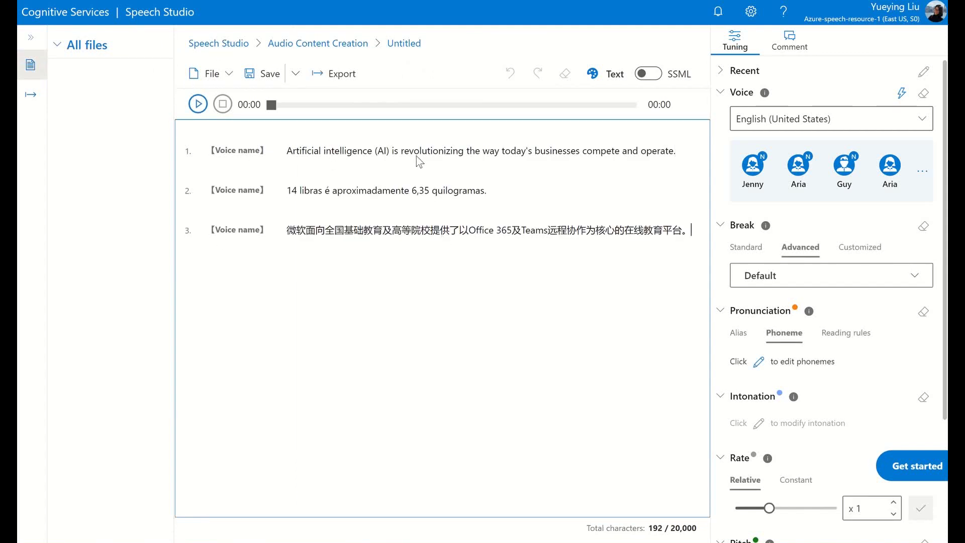
click(923, 188)
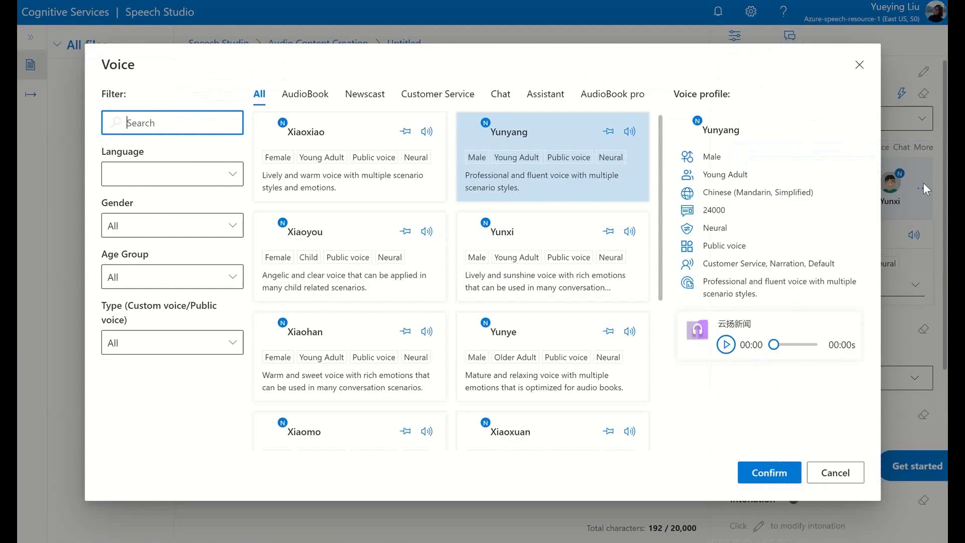
Filter the voice browser to Chinese (Mandarin, Simplified) public voices, then close it.
click(233, 177)
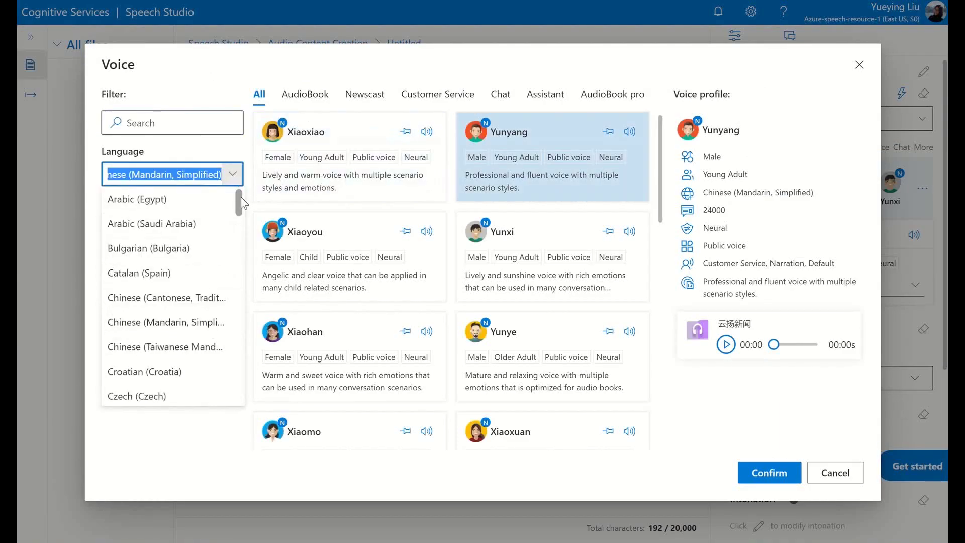
scroll(241, 198, down, 1)
drag(242, 220, 250, 399)
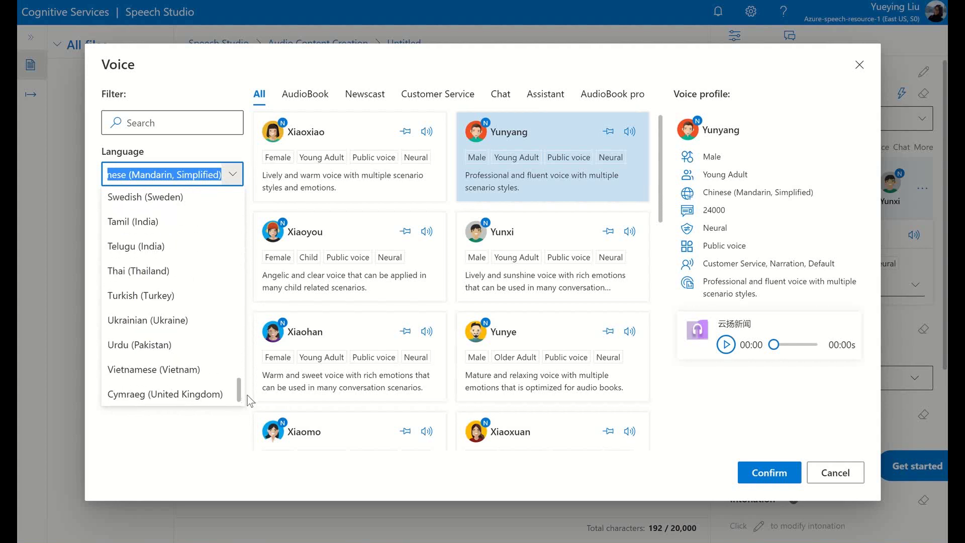
click(212, 446)
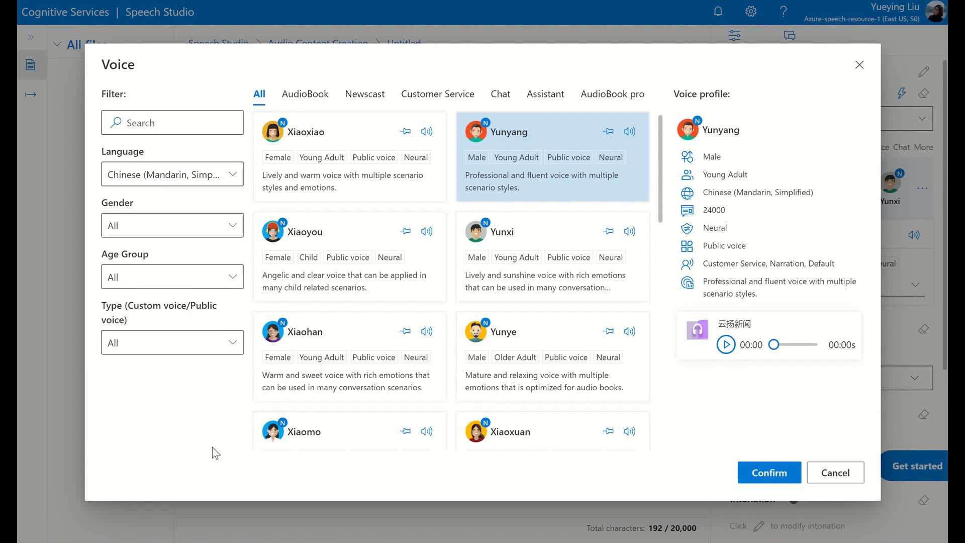
click(232, 346)
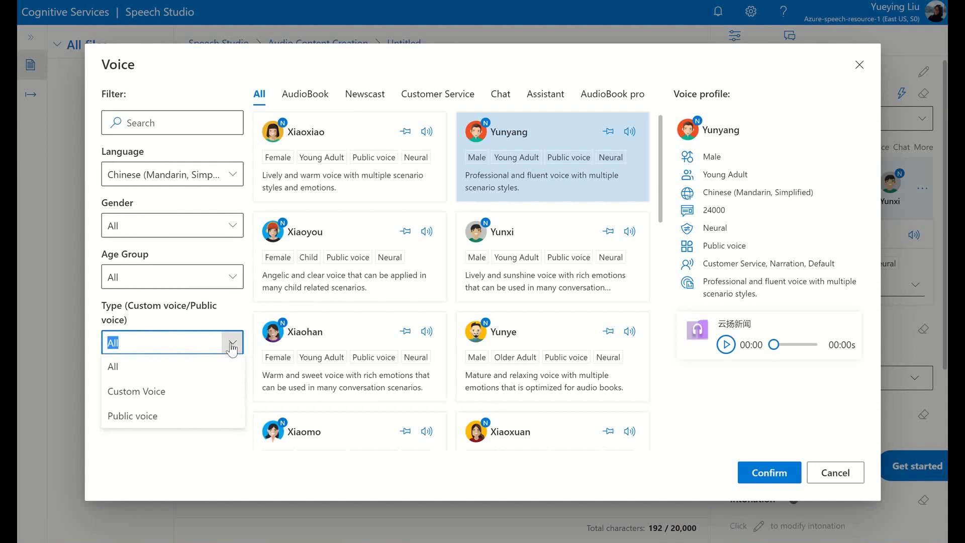
click(173, 417)
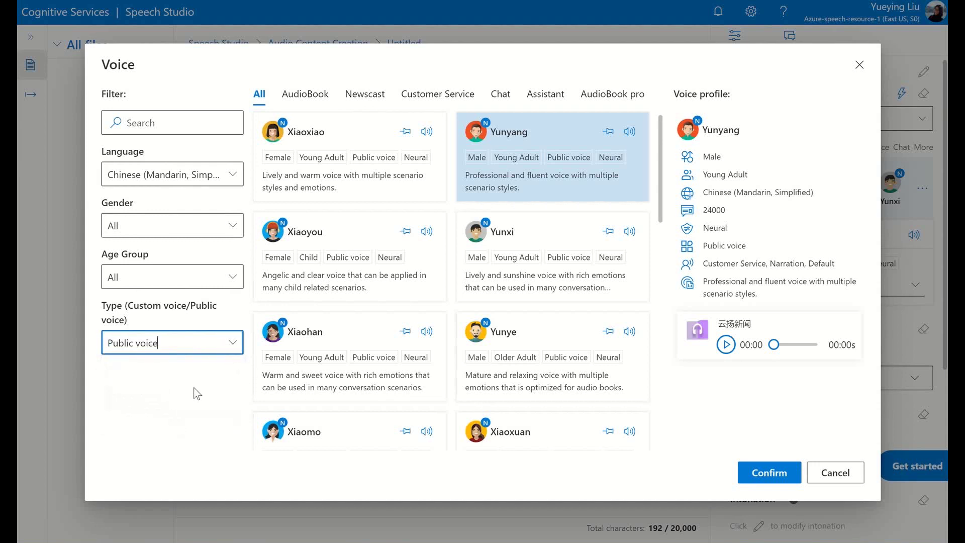
click(235, 346)
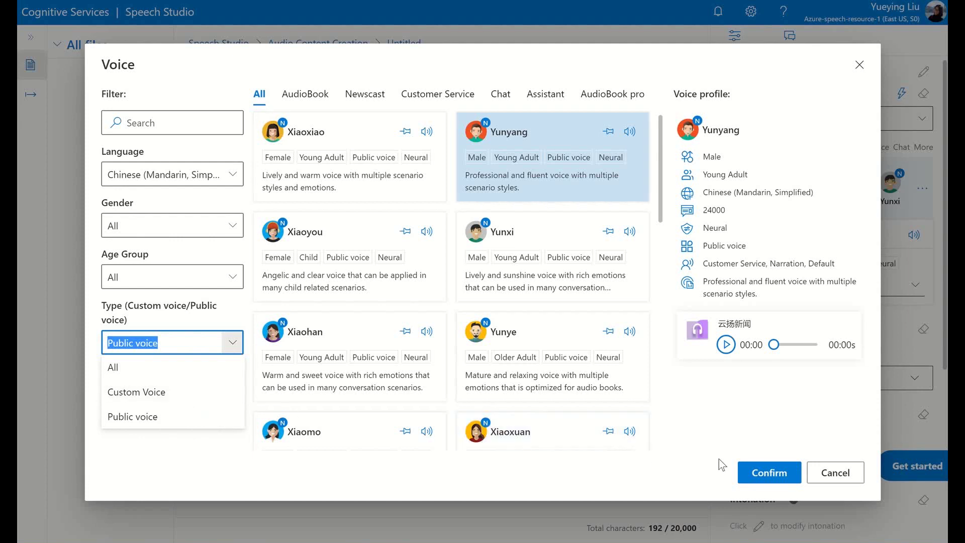
click(826, 474)
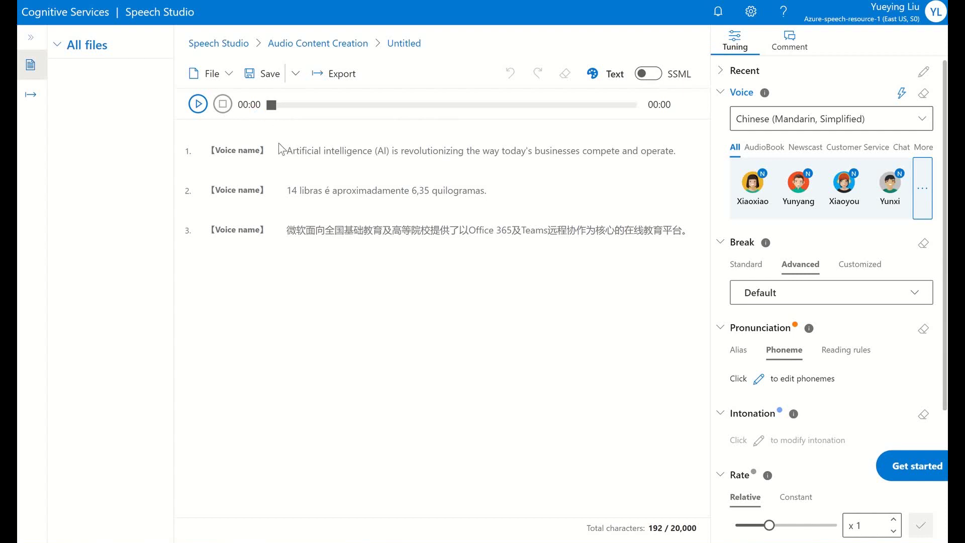
Give the English line 1 the English (United States) Aria voice.
drag(289, 150, 677, 150)
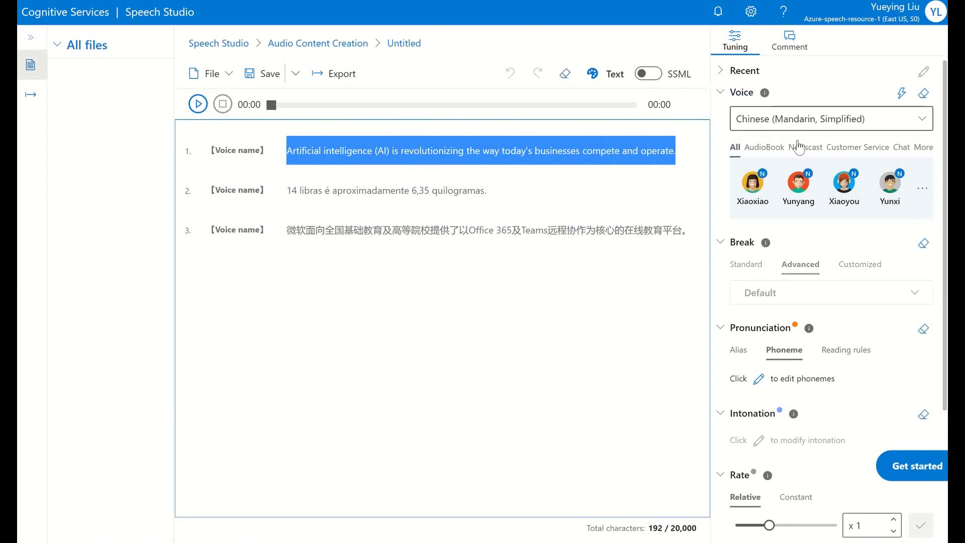
text(English (Australia)
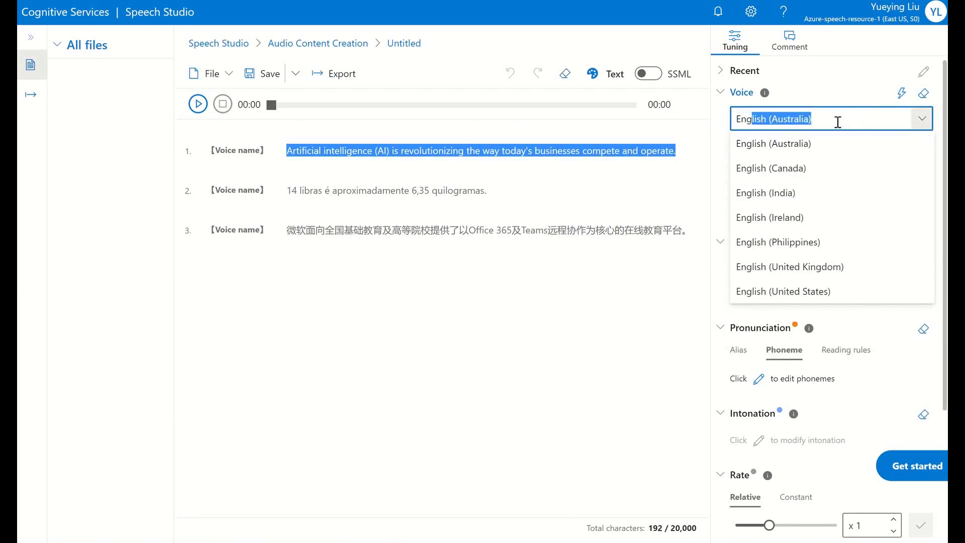
click(823, 291)
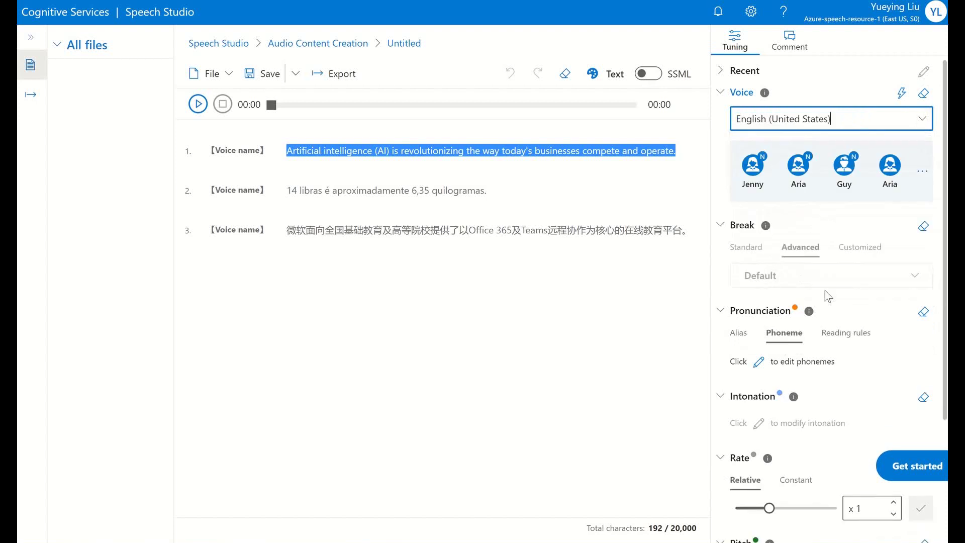
click(815, 166)
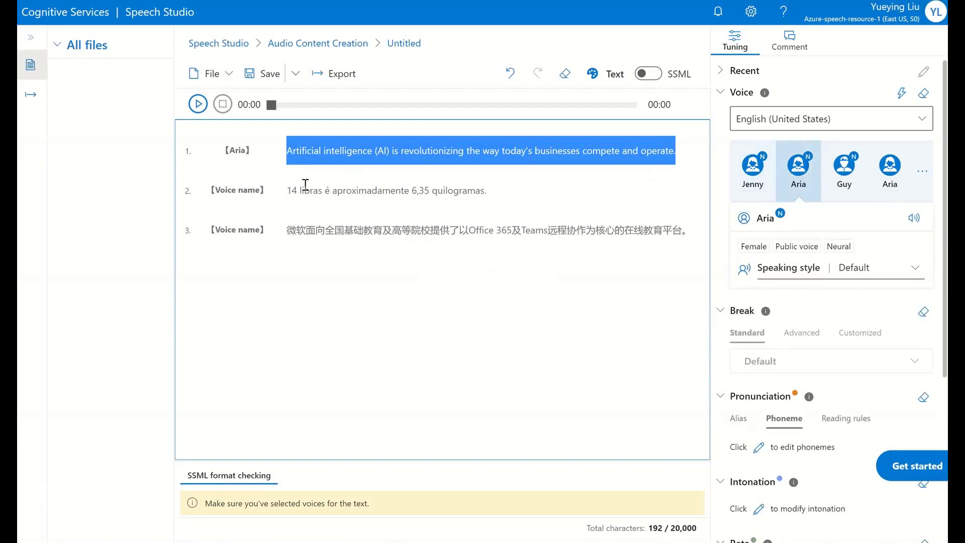
Give the Portuguese line 2 the Portuguese (Brazil) Francisca voice.
drag(291, 189, 517, 189)
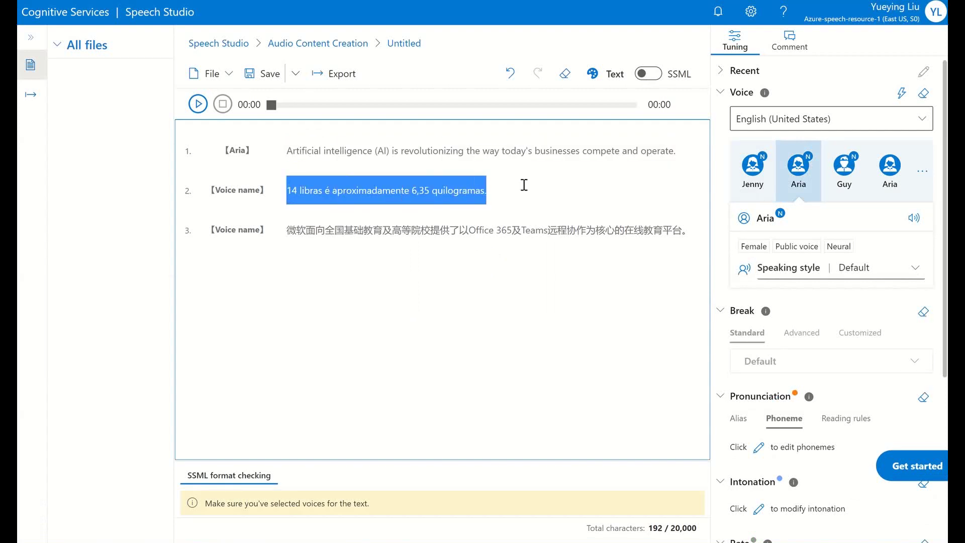
click(784, 122)
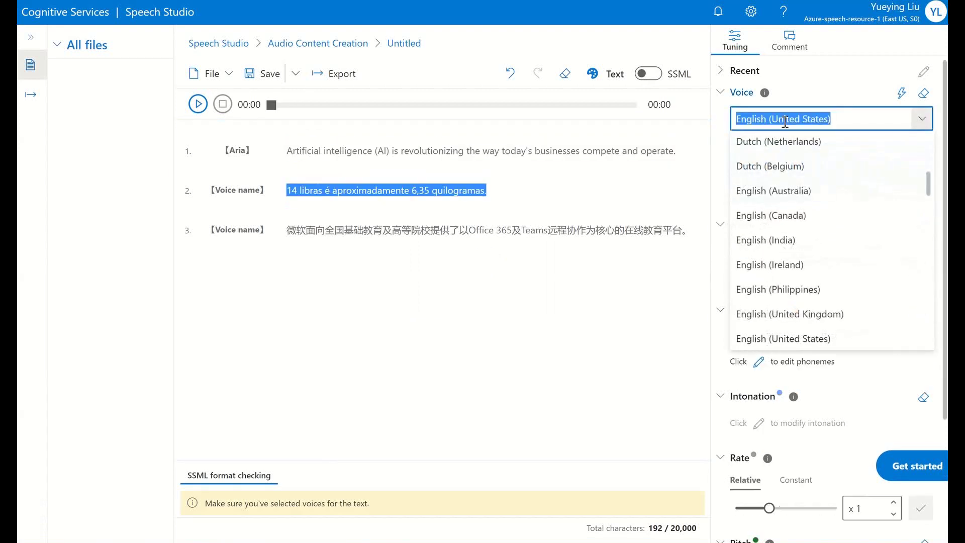
text(Portuguese (Brazil)
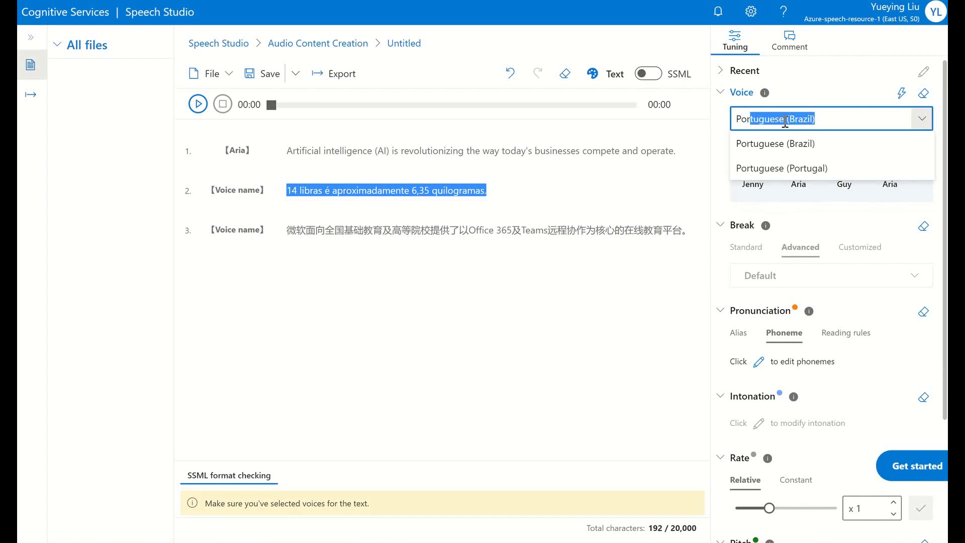
click(808, 143)
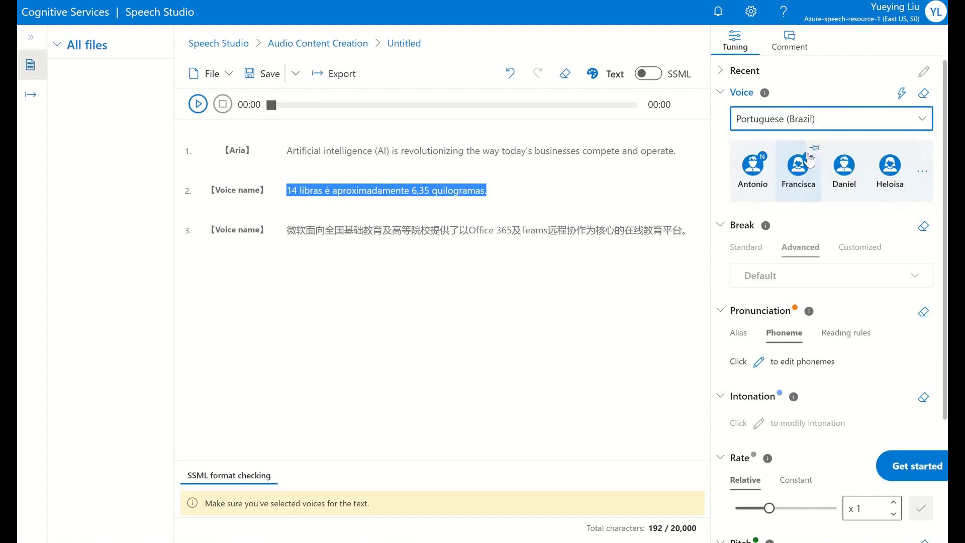
click(808, 190)
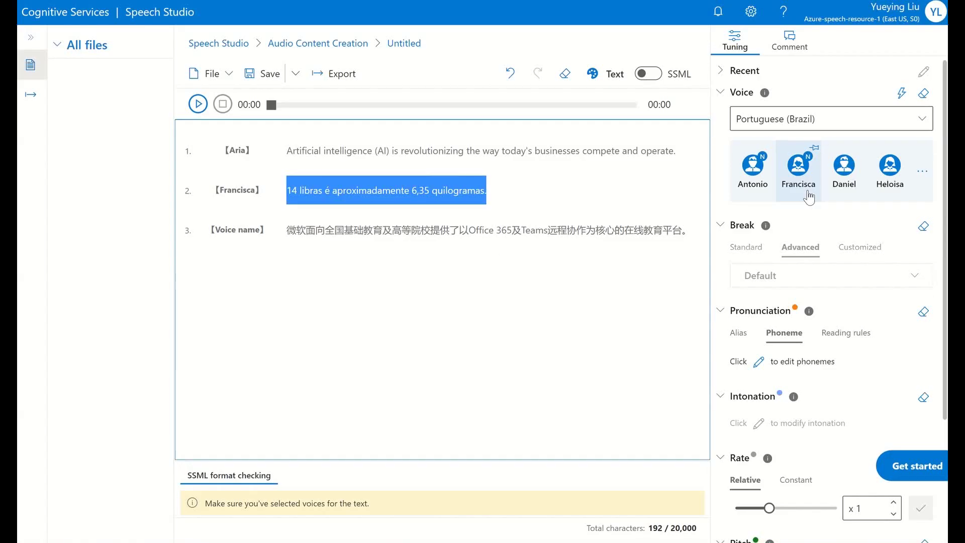
Give the Chinese line 3 the Mandarin Yunyang voice.
drag(288, 229, 696, 236)
click(860, 118)
text(Chine)
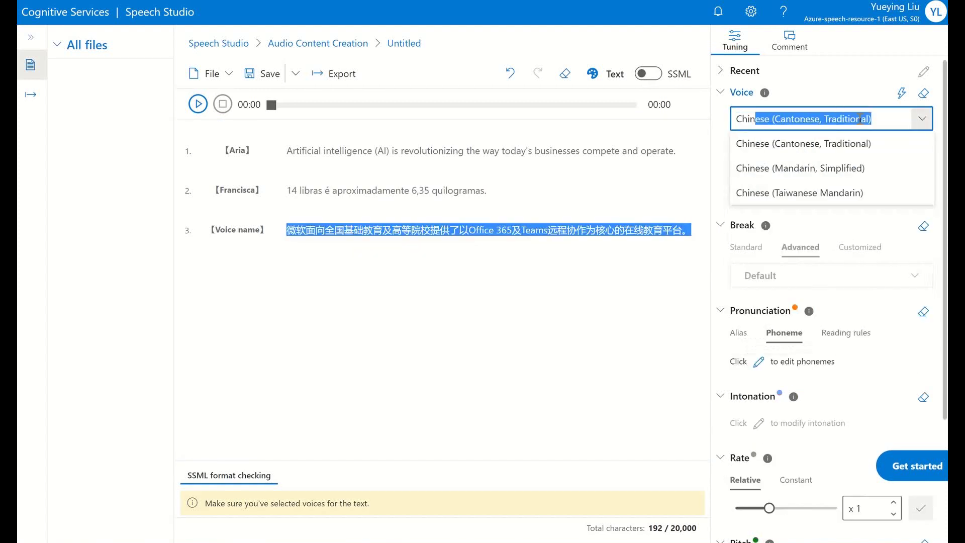
click(819, 168)
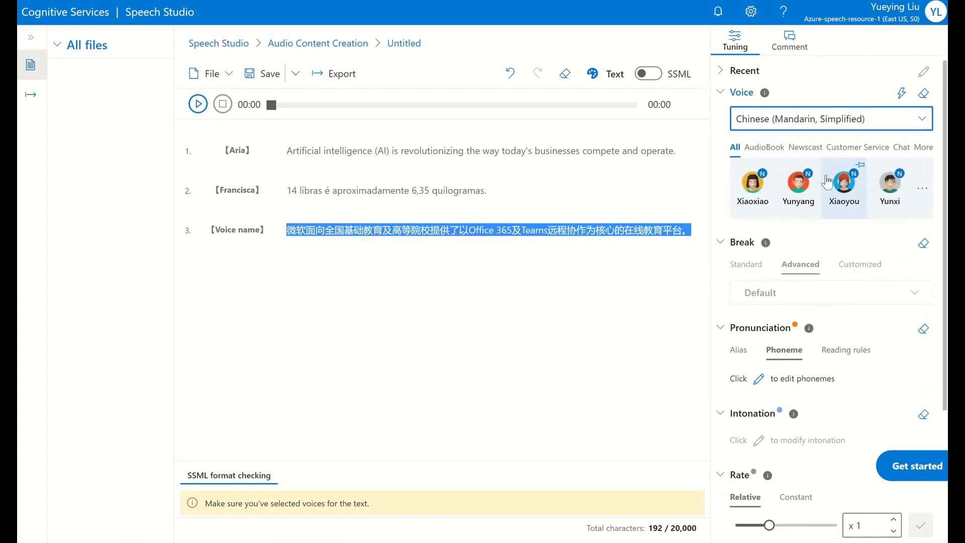
click(799, 189)
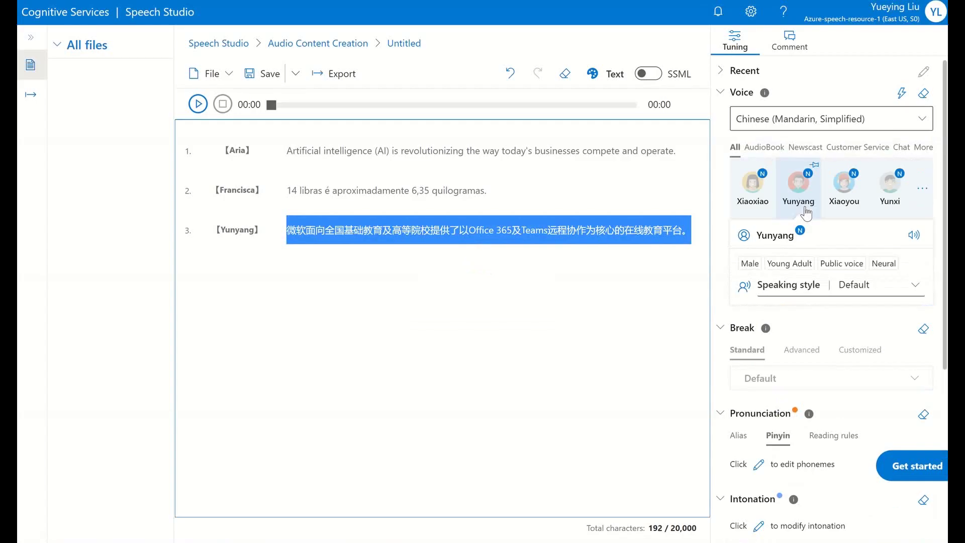
click(687, 230)
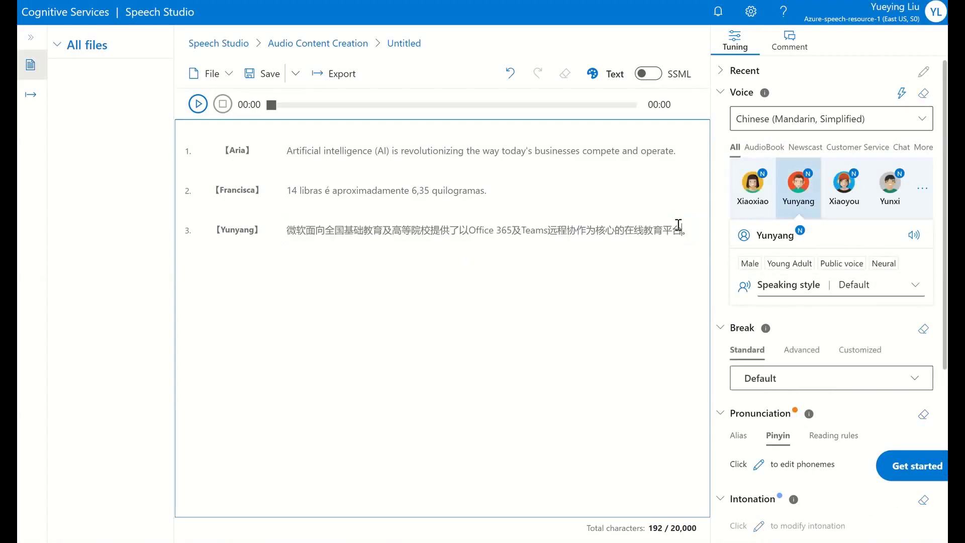
Play all three lines of the multilingual script.
drag(693, 232, 265, 146)
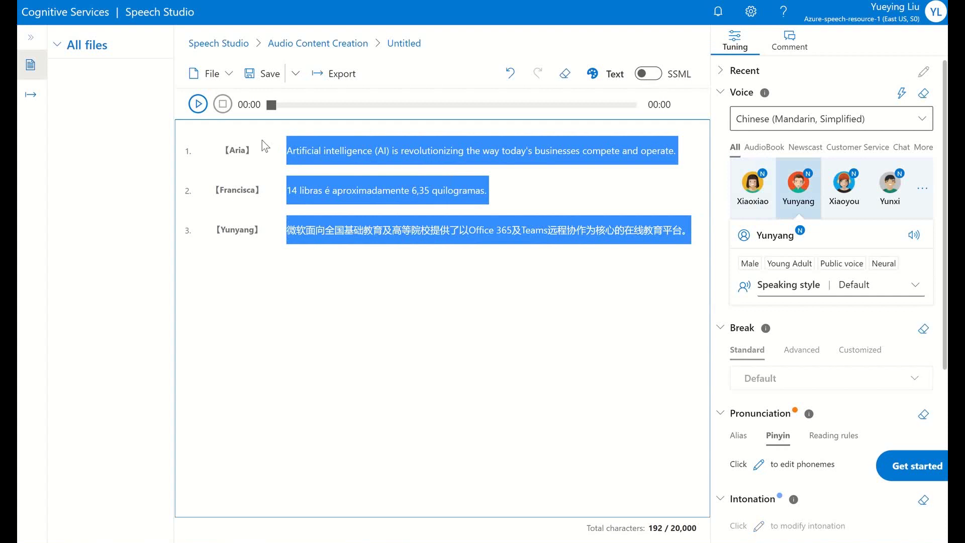
click(198, 104)
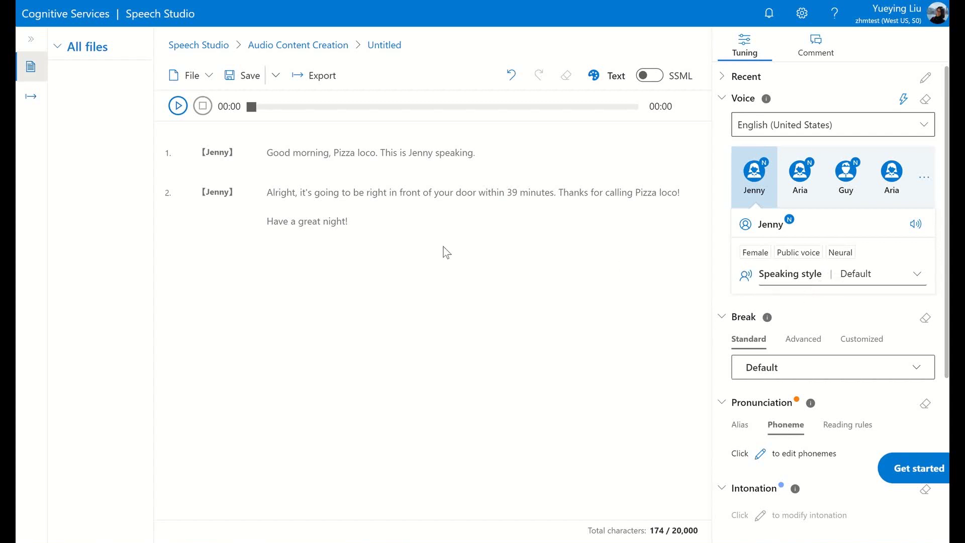
drag(382, 234, 253, 161)
click(178, 106)
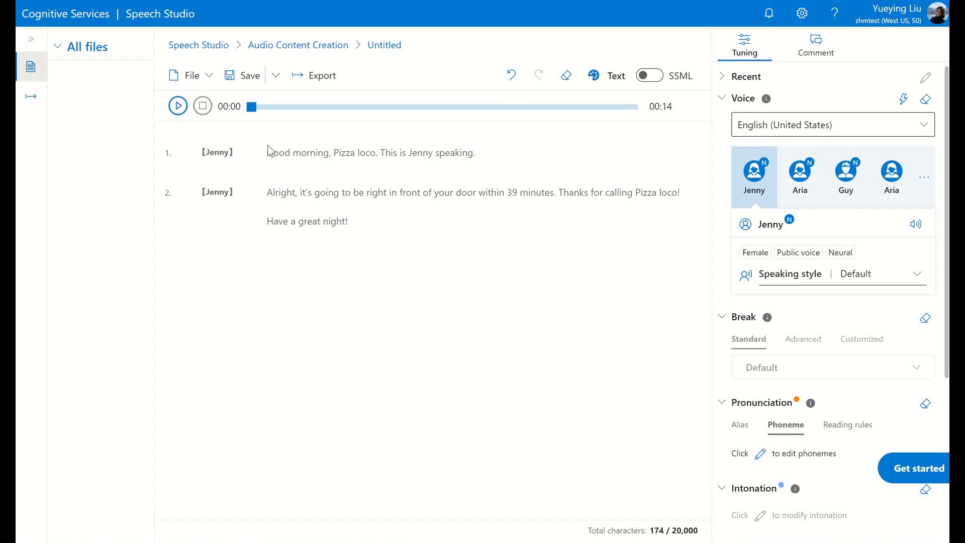
Apply the Customer Service style to both Jenny lines and play the 14-second script.
drag(267, 150, 393, 225)
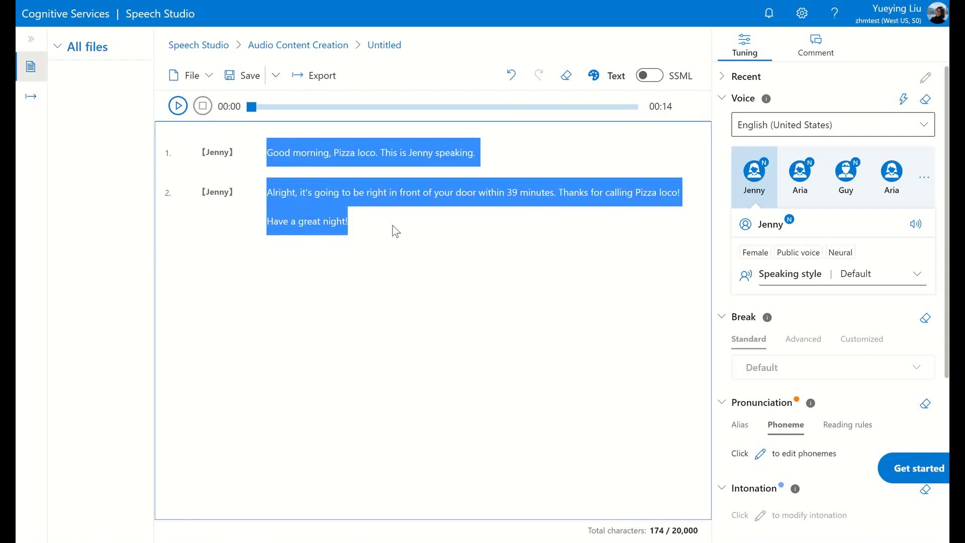
click(909, 287)
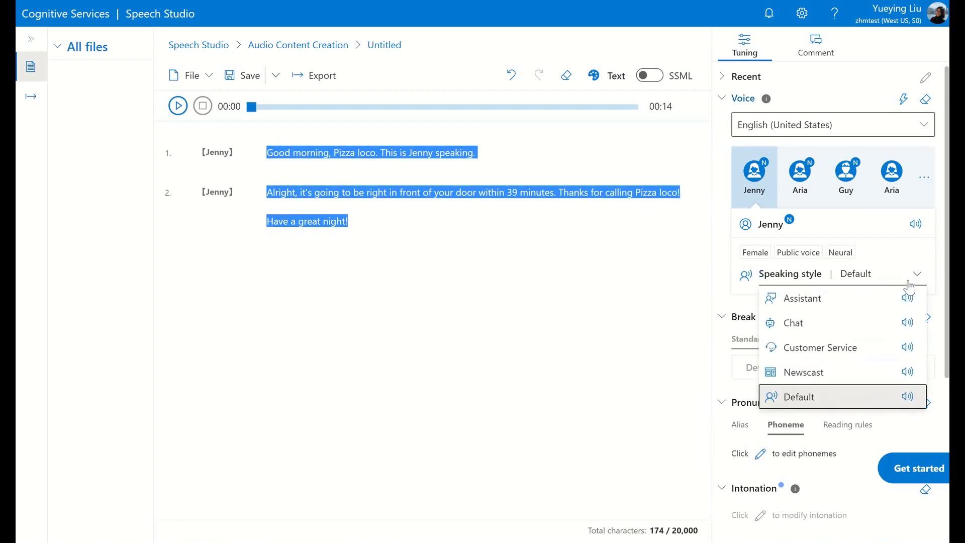
click(852, 349)
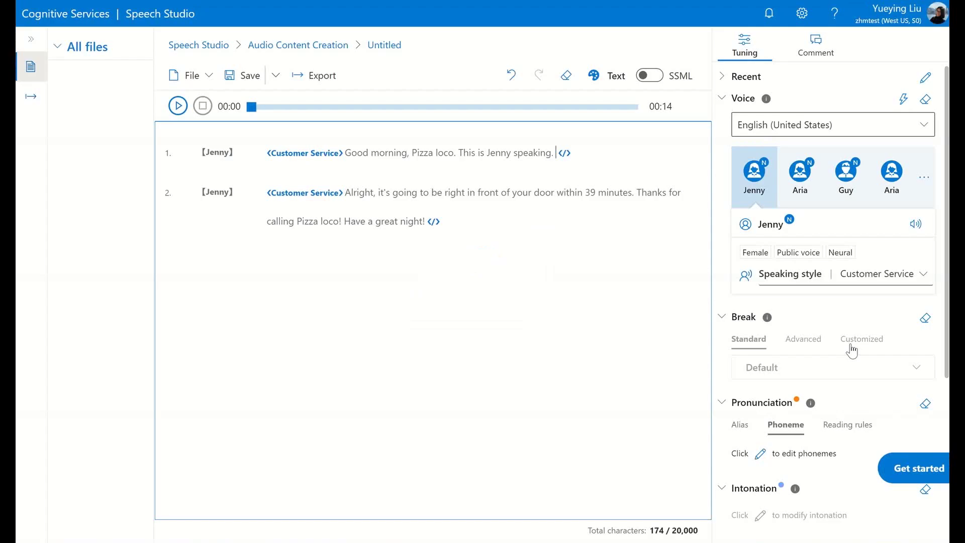
click(178, 106)
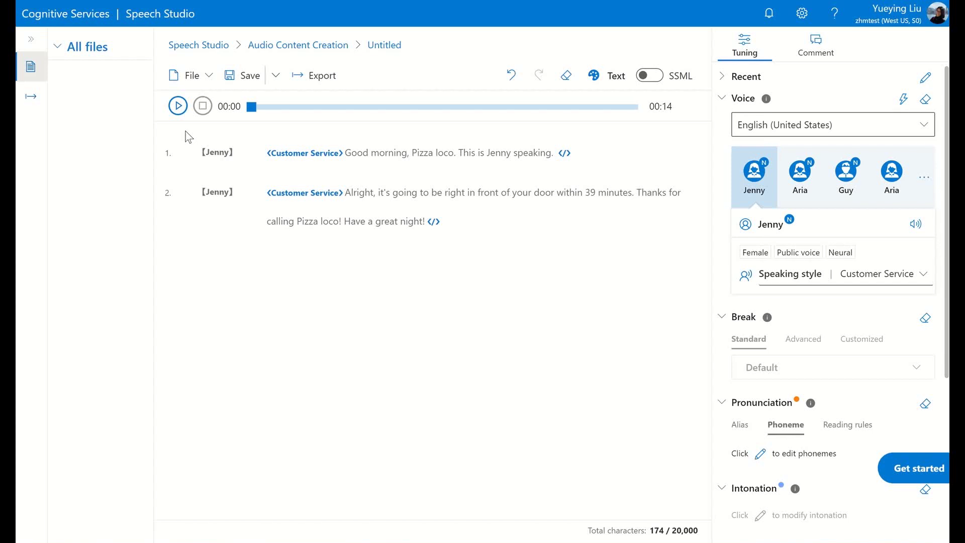
Add a (43%, 86%) intonation peak near 'great', compare Original and Preview, and apply it.
drag(425, 221, 345, 220)
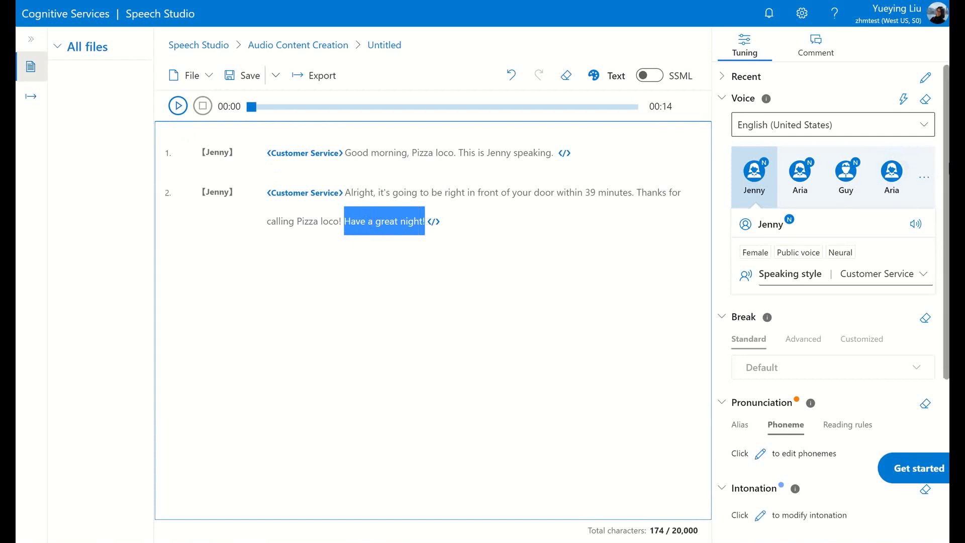
scroll(856, 312, down, 3)
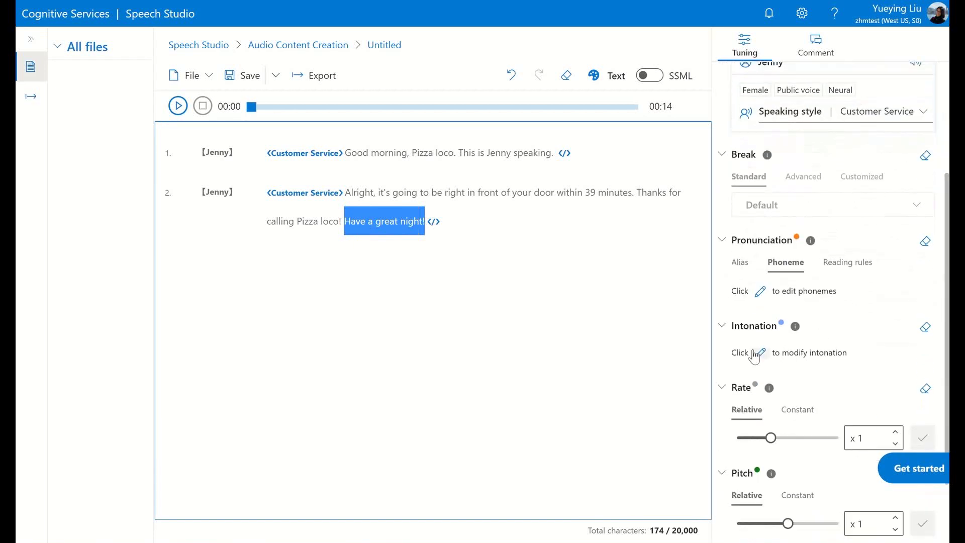
click(758, 353)
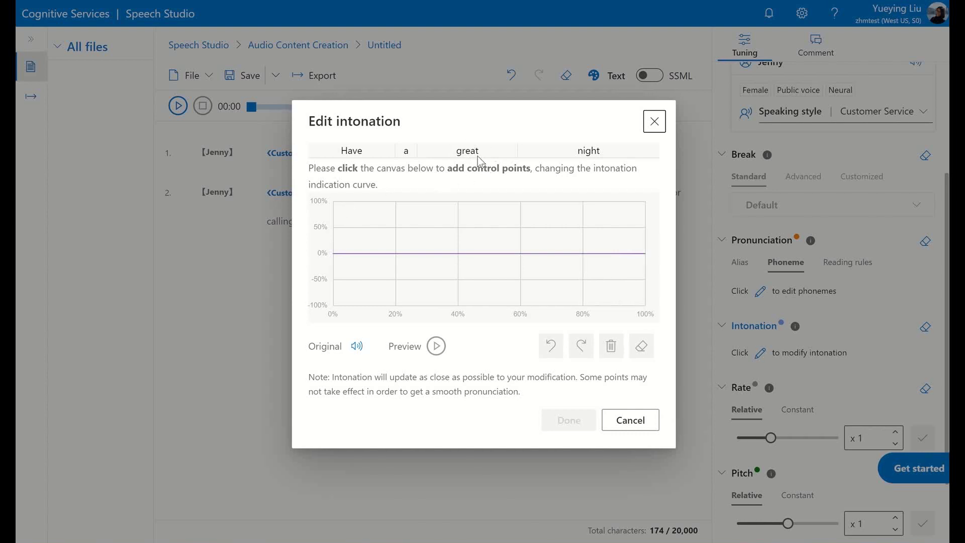
click(466, 212)
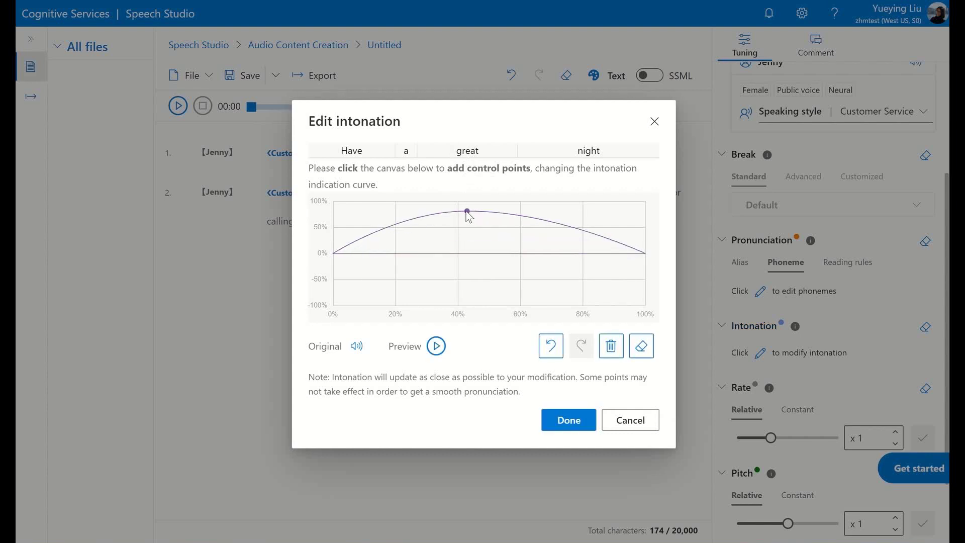
drag(467, 211, 469, 209)
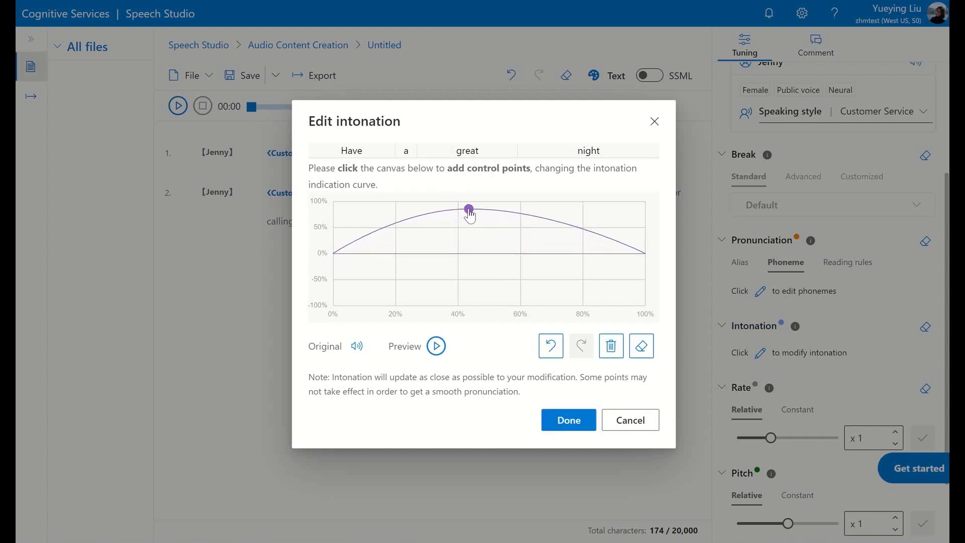
click(356, 348)
click(436, 348)
click(558, 420)
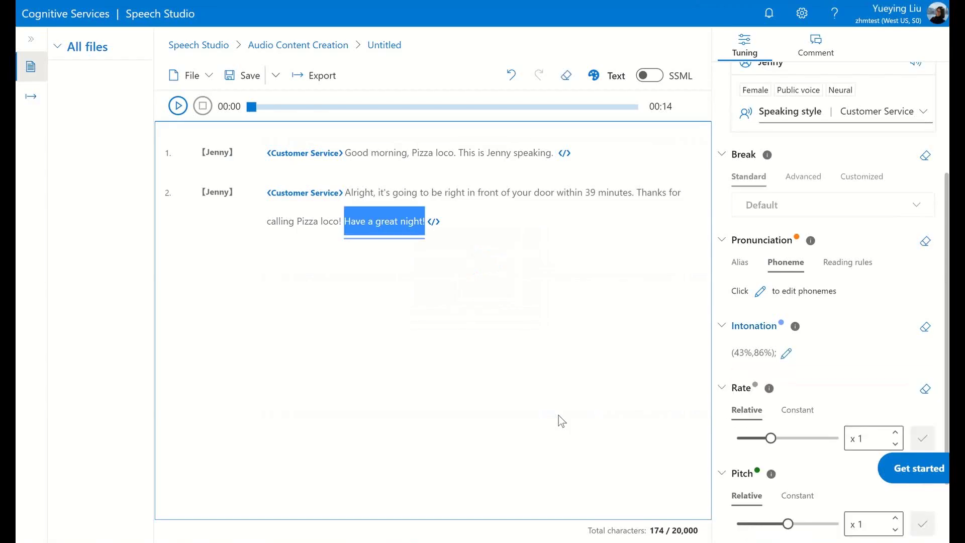
Clear the phrase selection and toggle the SSML view.
click(505, 315)
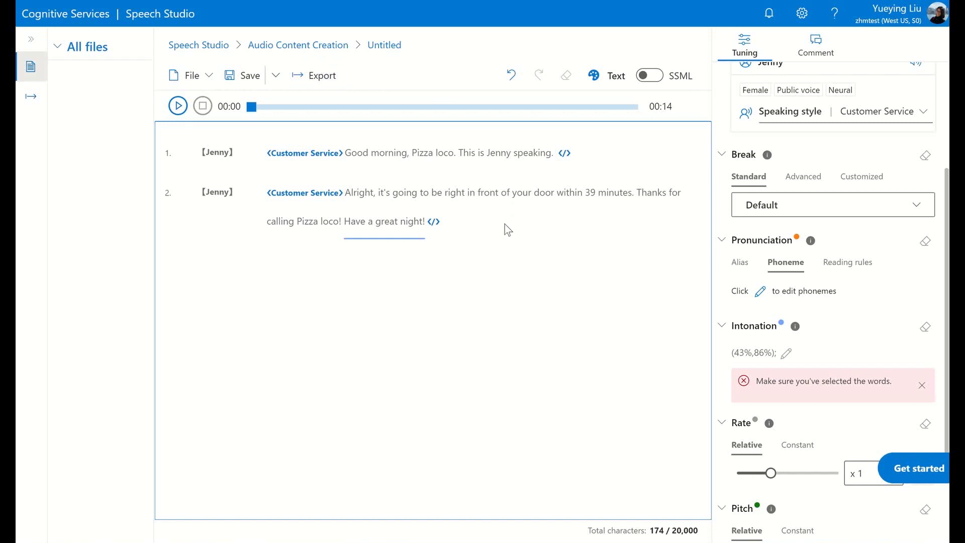
click(652, 80)
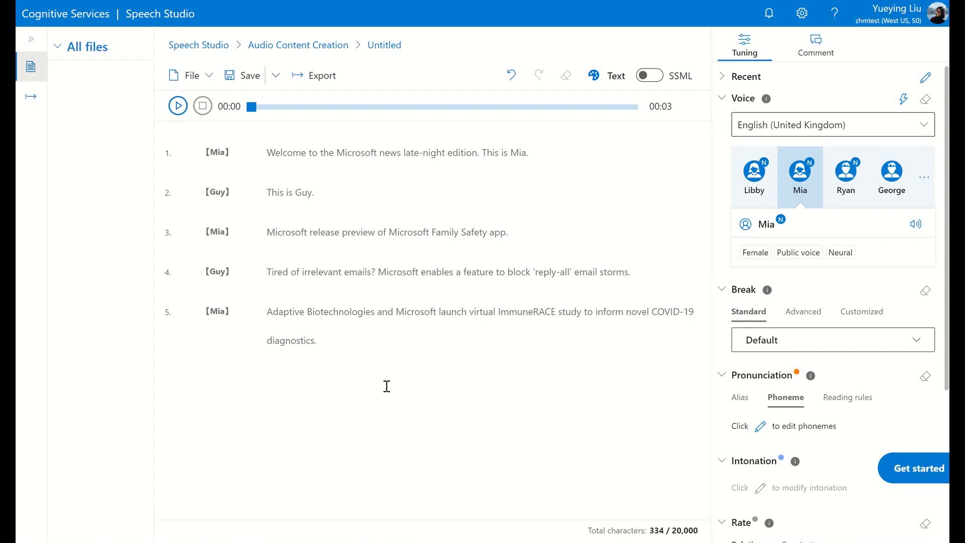
drag(386, 386, 242, 151)
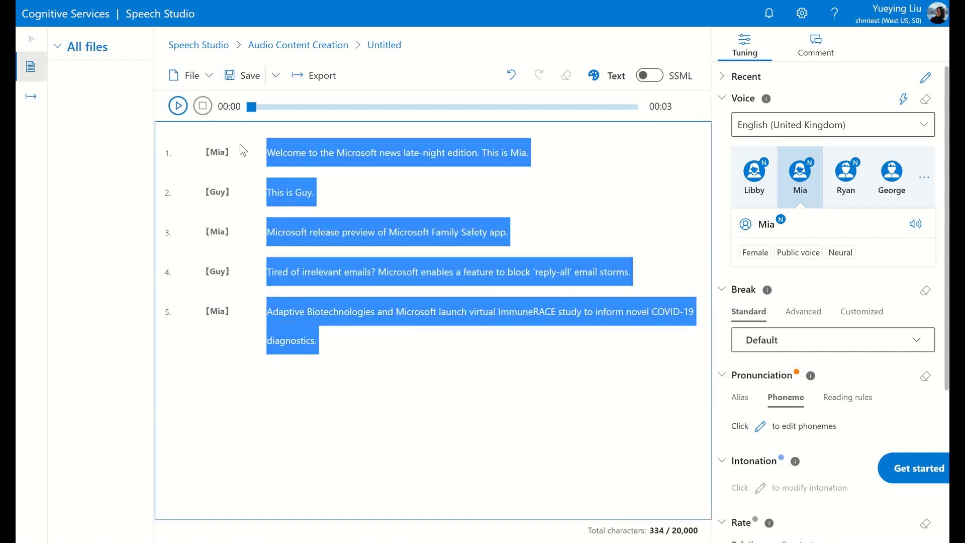
click(177, 106)
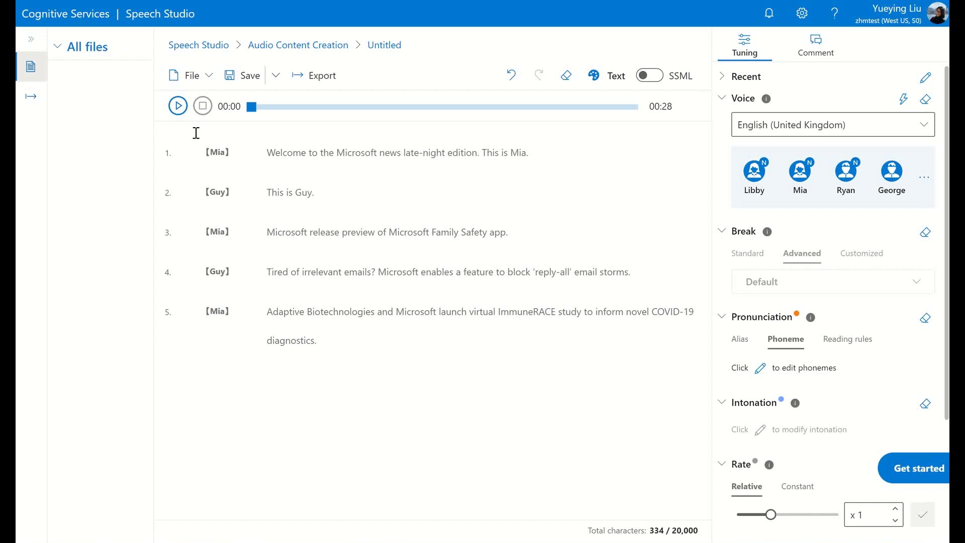
Listen to Guy's line, then insert an Advanced No break marker after 'This'.
drag(339, 194, 255, 209)
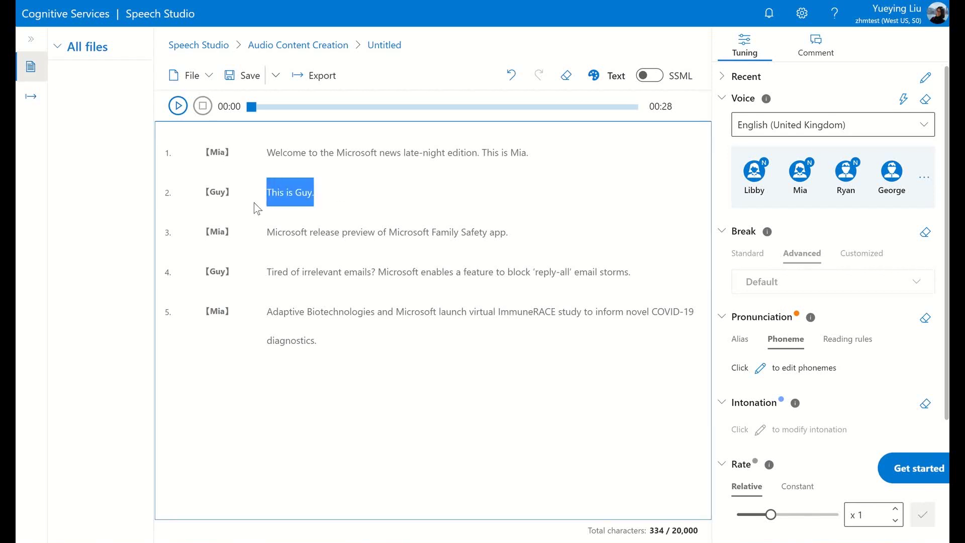
click(176, 106)
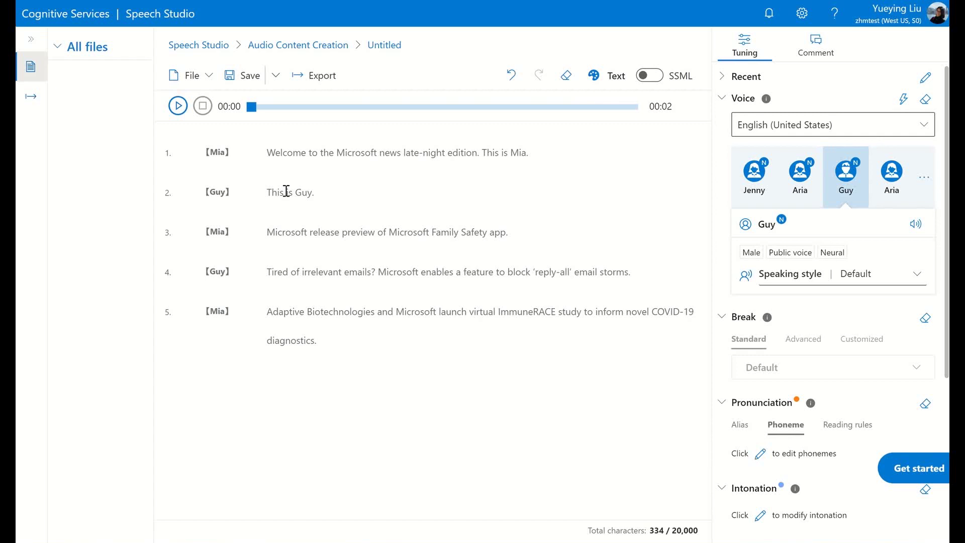
click(286, 191)
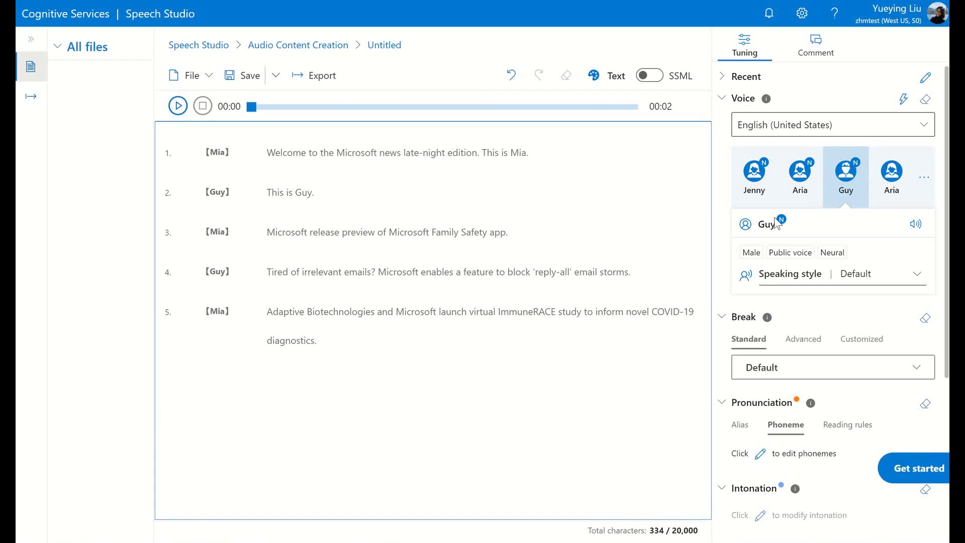
click(816, 349)
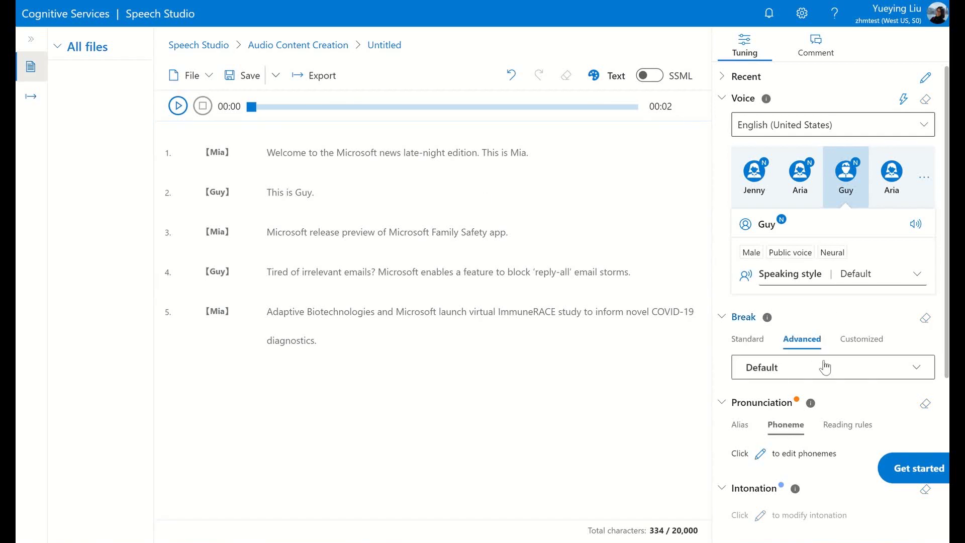
click(826, 367)
click(773, 225)
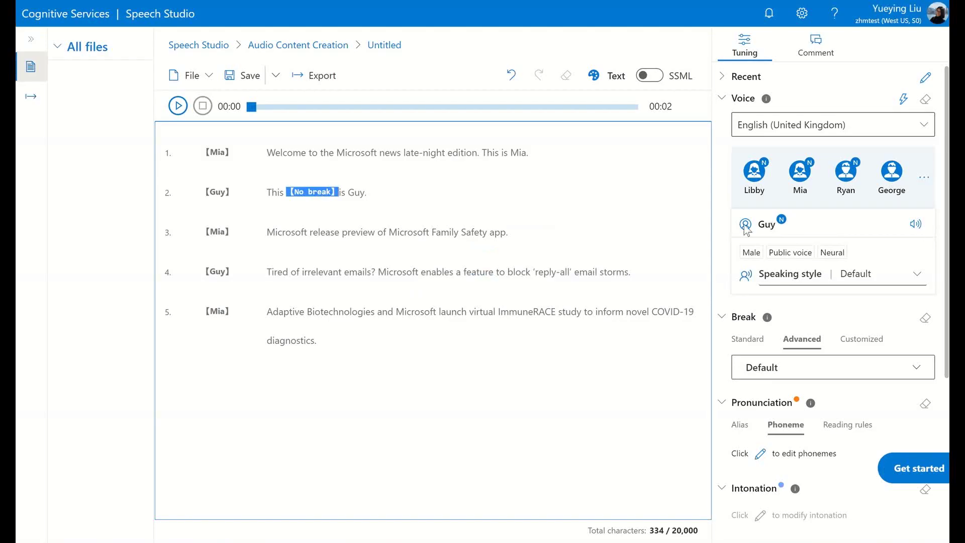
Preview 'This is Guy.' without the pause as a 2-second clip.
click(397, 191)
drag(394, 191, 232, 191)
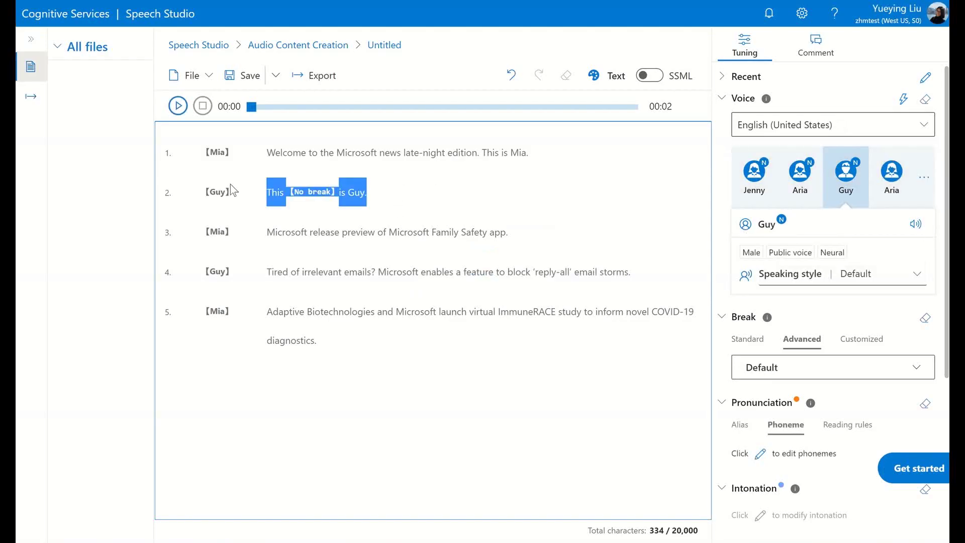
click(179, 107)
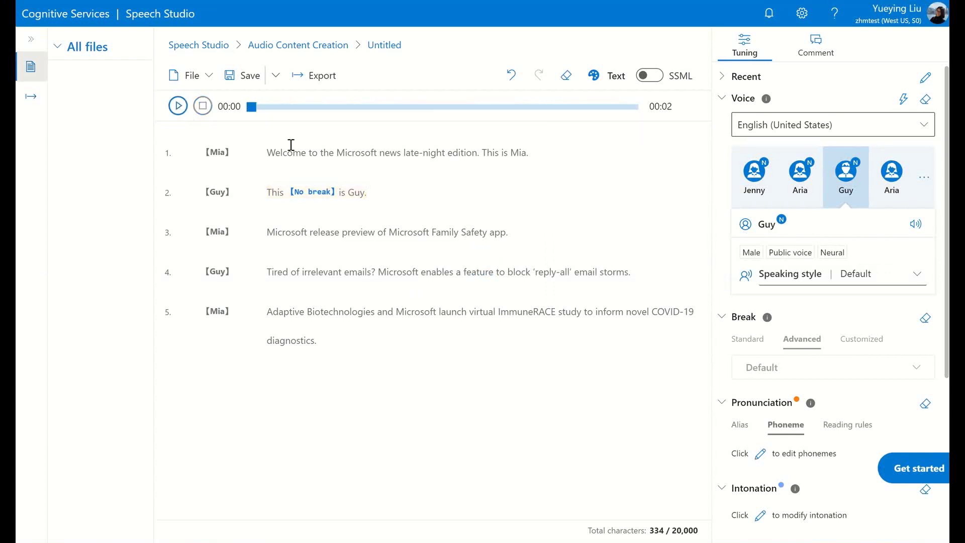
double_click(498, 232)
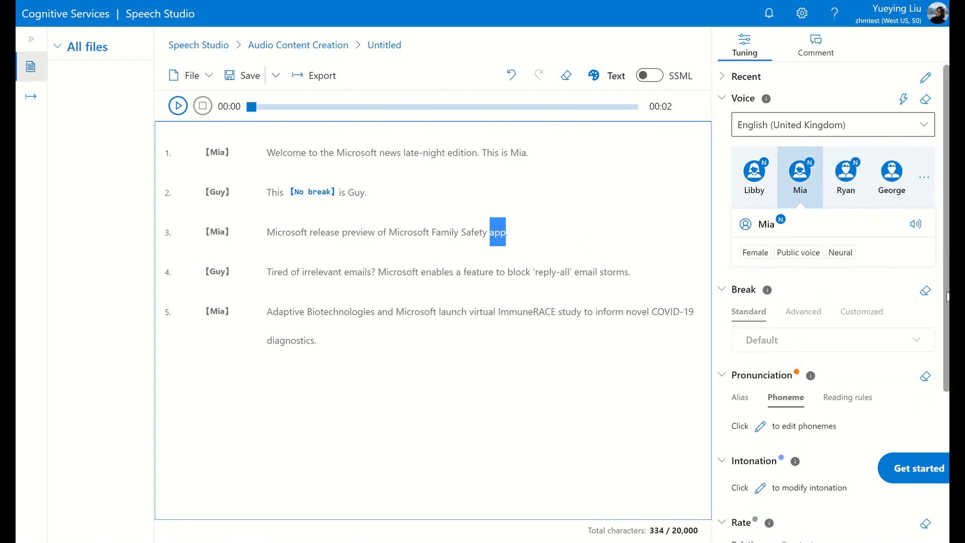
scroll(927, 301, down, 3)
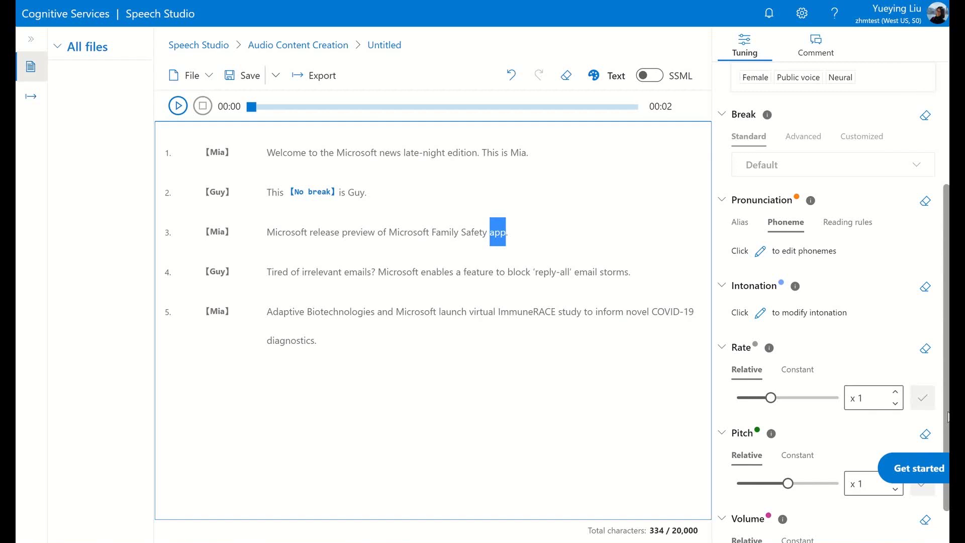
Set the word 'app' to x0.7 rate and preview line 3 as a 5-second clip.
click(789, 397)
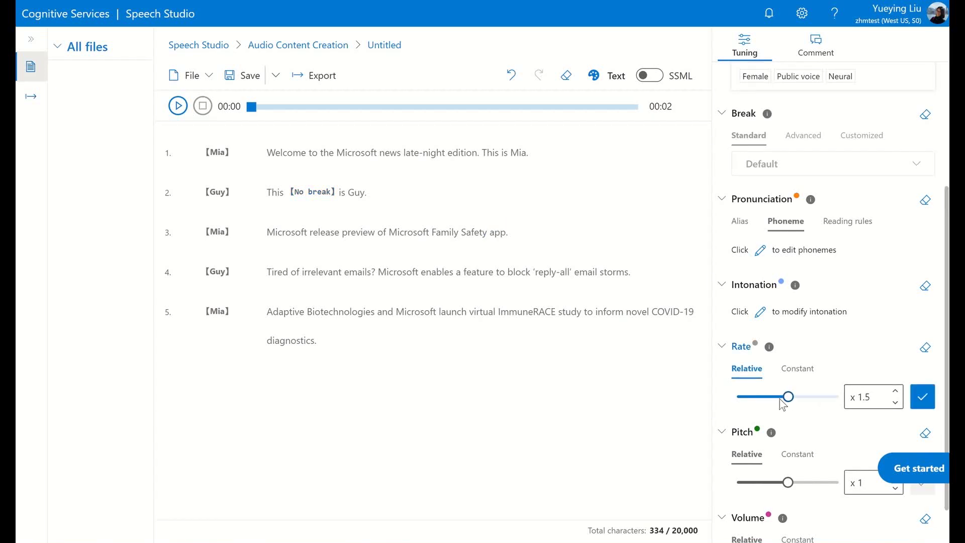
drag(782, 401, 762, 404)
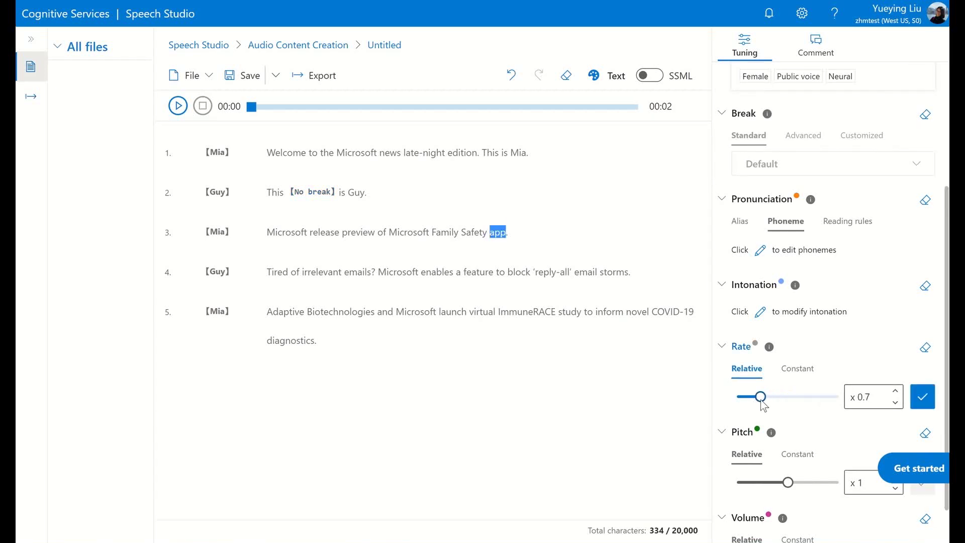
click(925, 407)
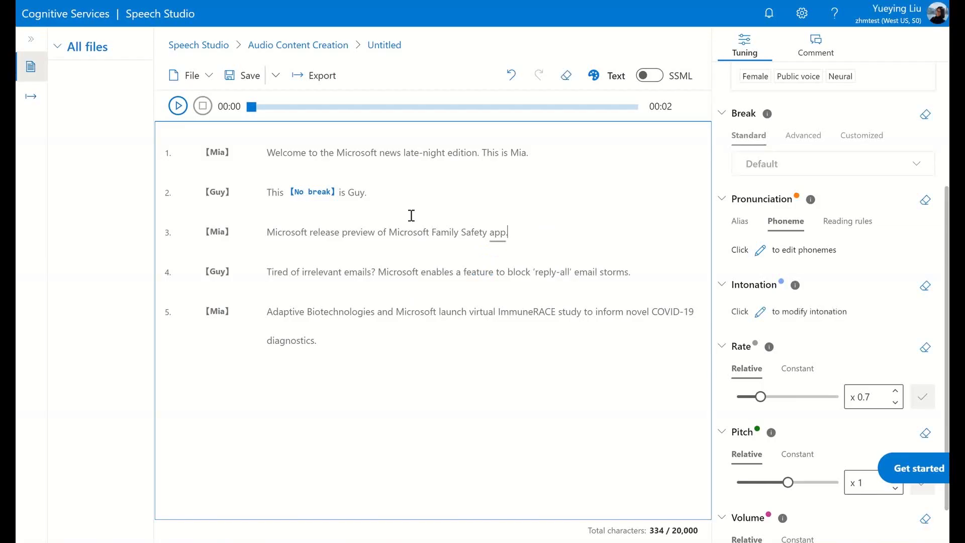
triple_click(259, 228)
click(179, 106)
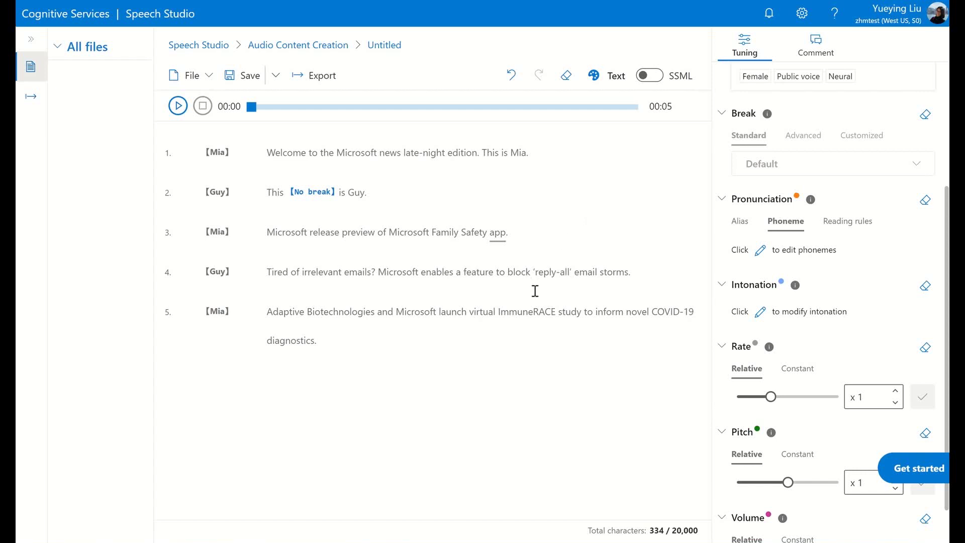
Select ImmuneRACE in line 5 and play the script to hear its current pronunciation.
double_click(534, 309)
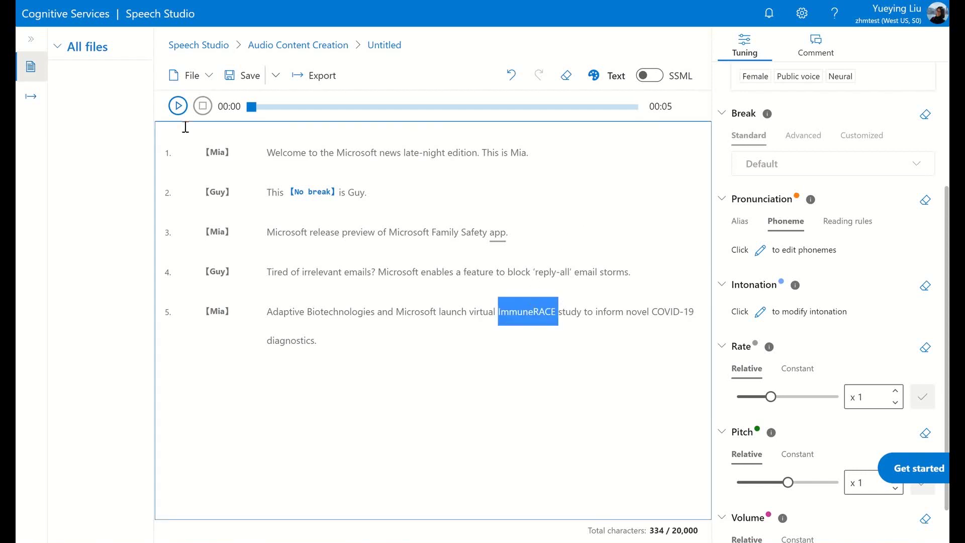
click(178, 106)
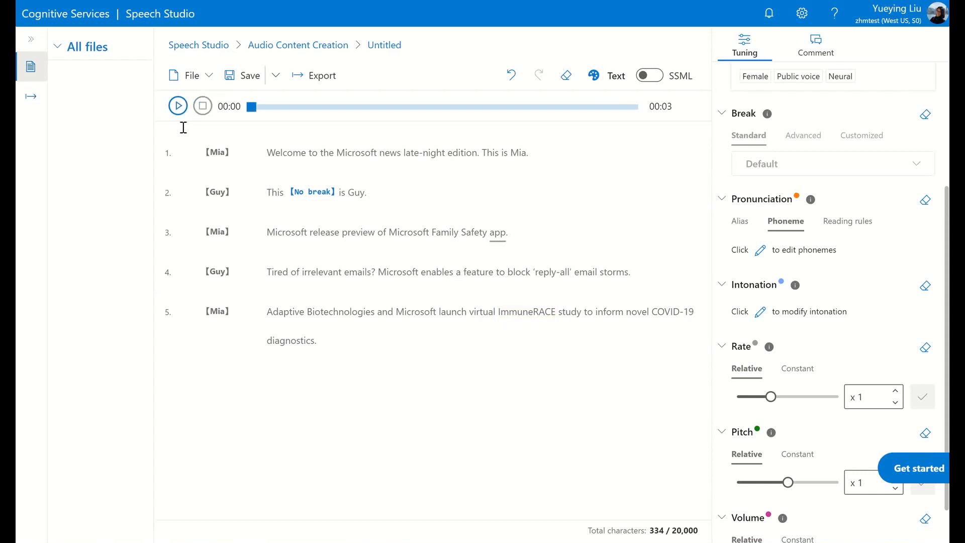
double_click(526, 311)
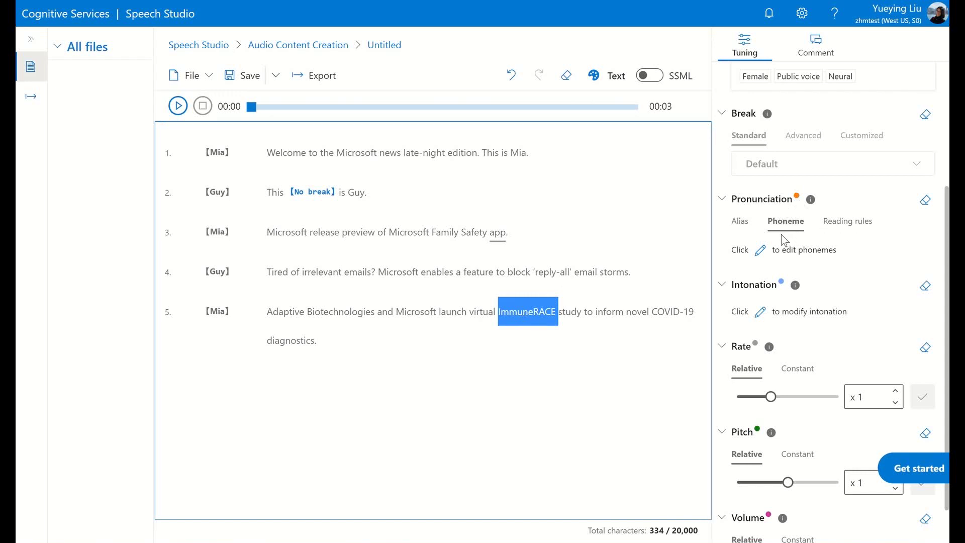
Try ImmuneRACE's Phoneme editor and cancel it, then list the Reading rules options.
click(741, 224)
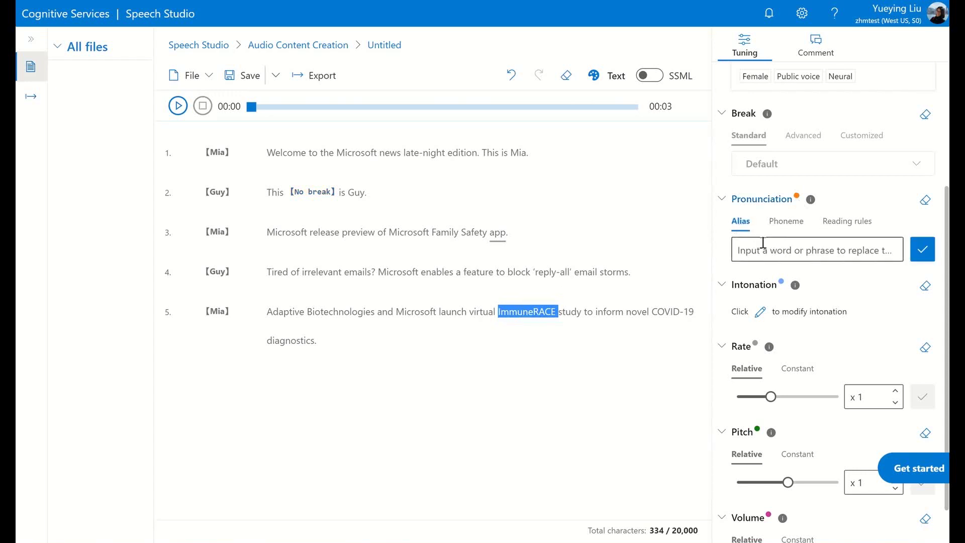
click(791, 227)
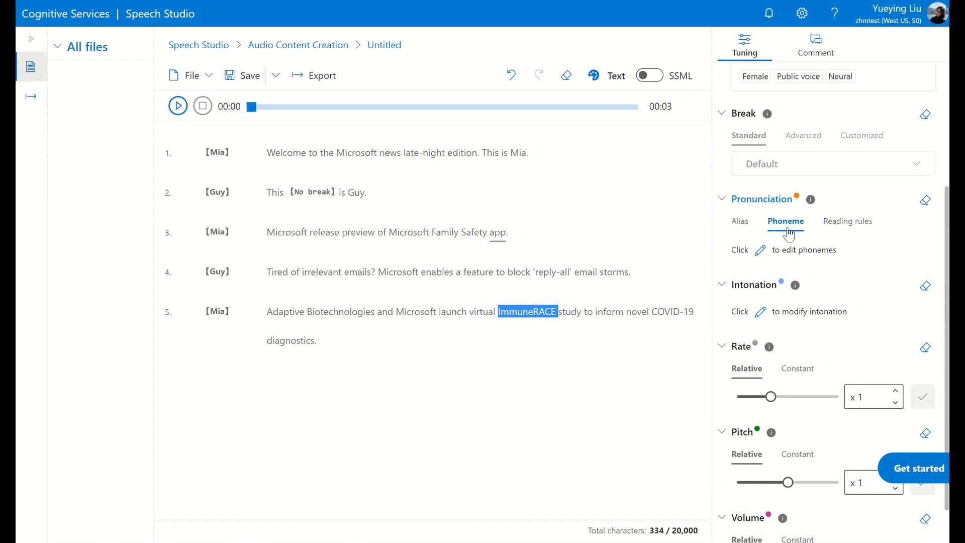
click(761, 251)
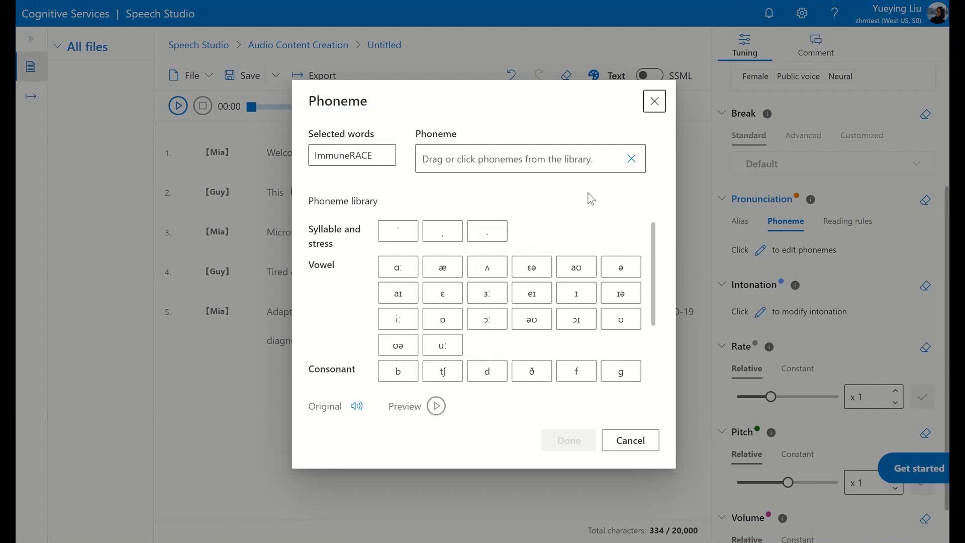
click(655, 101)
click(839, 222)
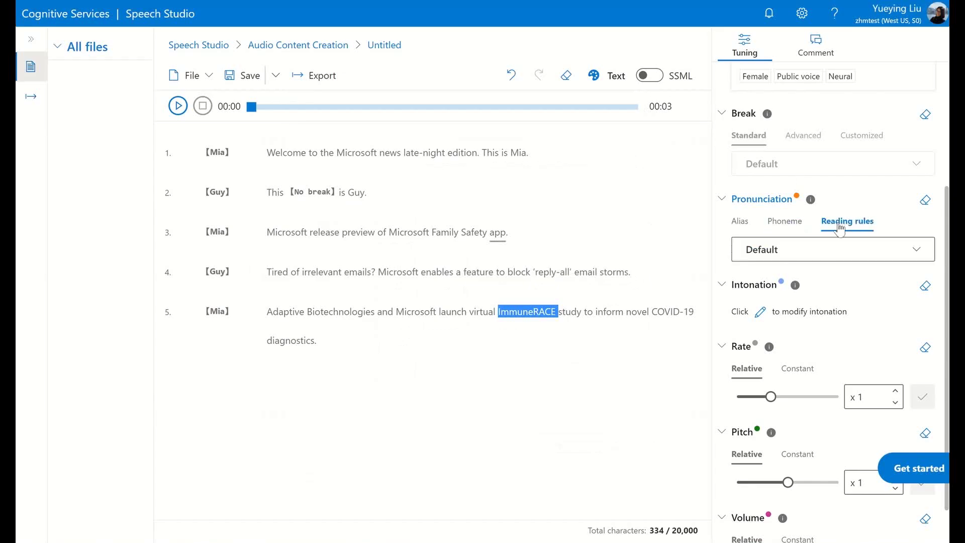
click(838, 256)
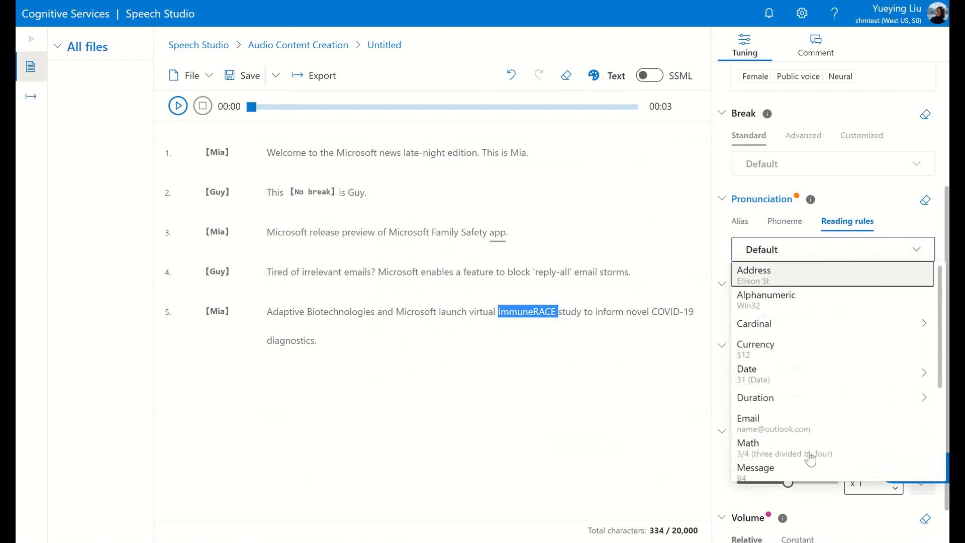
Give ImmuneRACE the alias 'immune-race' and play the script to hear it.
click(740, 221)
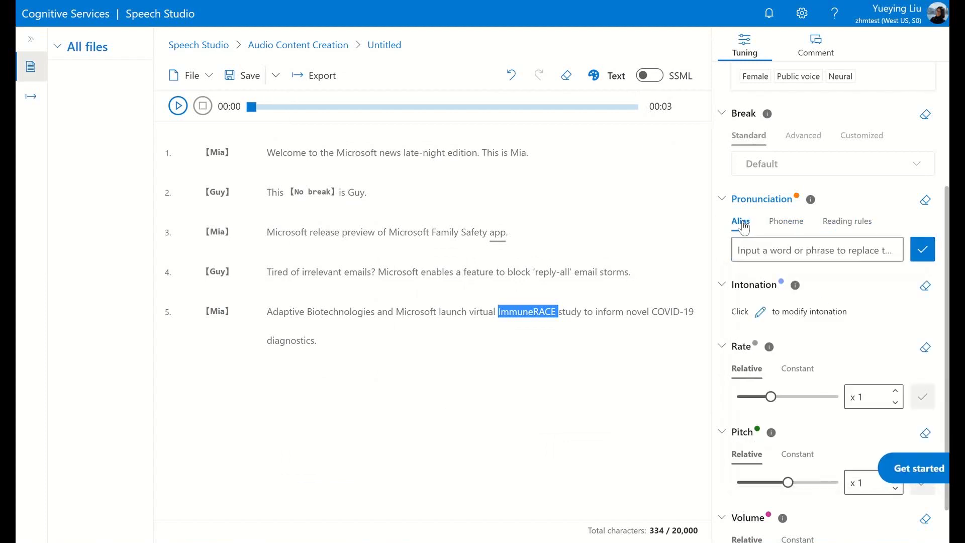
click(771, 251)
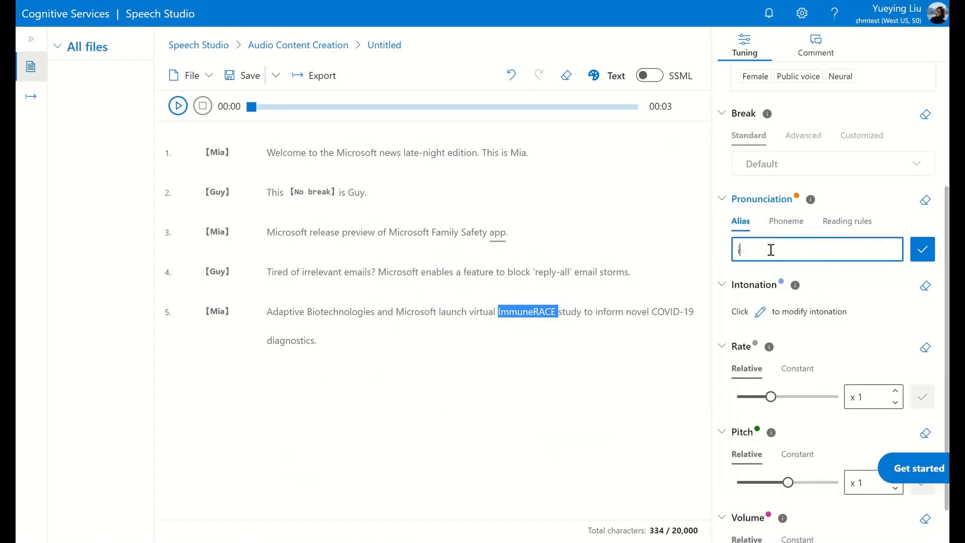
text(immune-race)
click(925, 253)
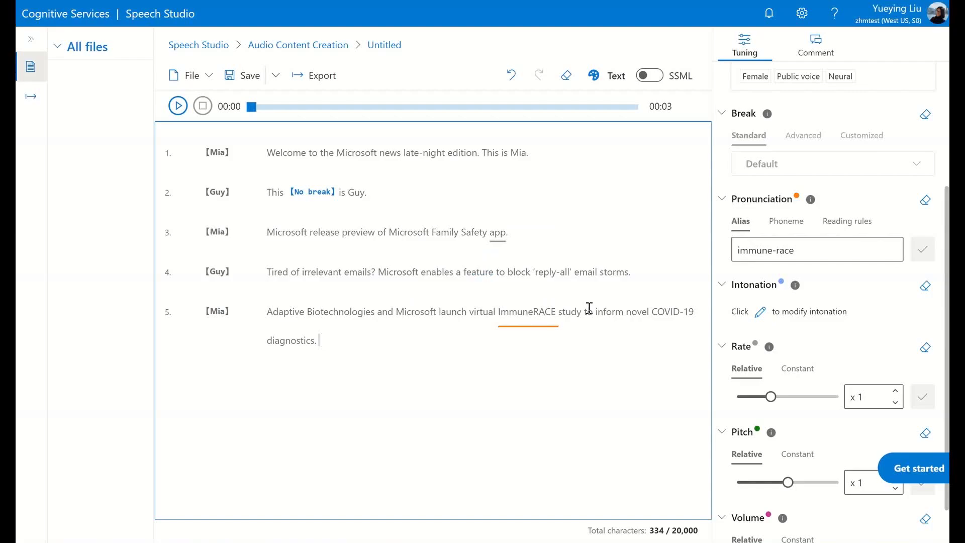
click(178, 105)
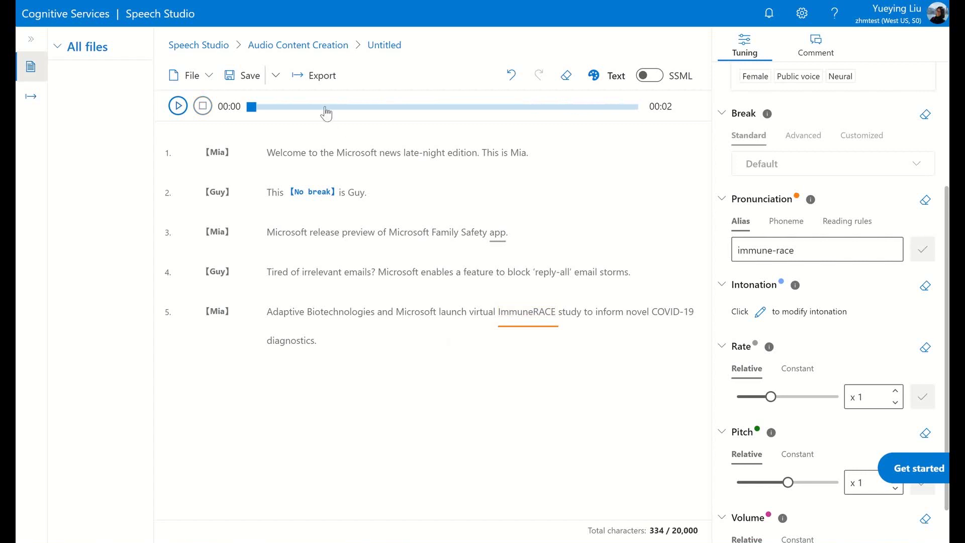
Bring up the export options for the news script.
click(314, 80)
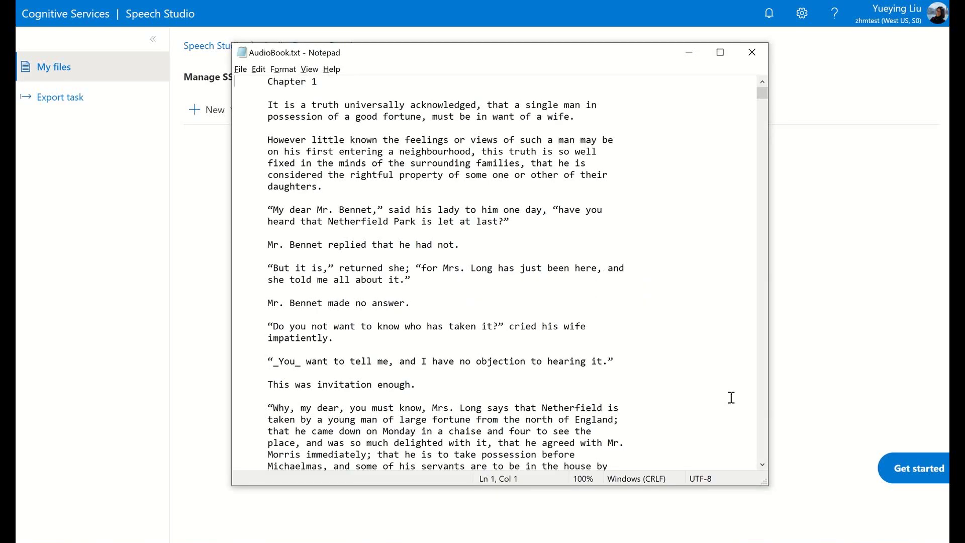
Review the Chapter 1 and Chapter 2 headings in AudioBook.txt, then close Notepad.
drag(317, 81, 243, 82)
scroll(430, 177, down, 2)
scroll(445, 196, down, 5)
scroll(456, 220, down, 5)
scroll(456, 219, down, 10)
scroll(456, 220, down, 9)
scroll(455, 219, down, 2)
drag(317, 257, 230, 253)
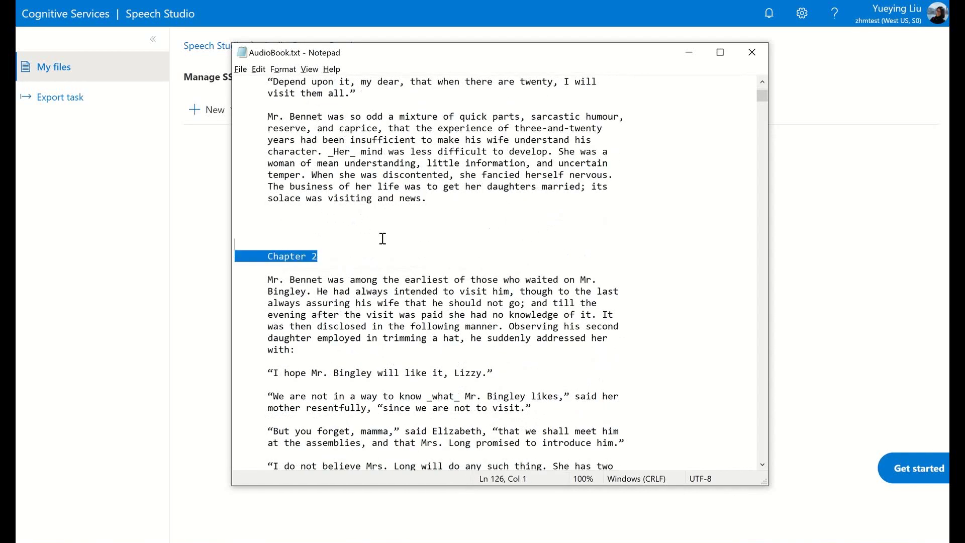
click(399, 245)
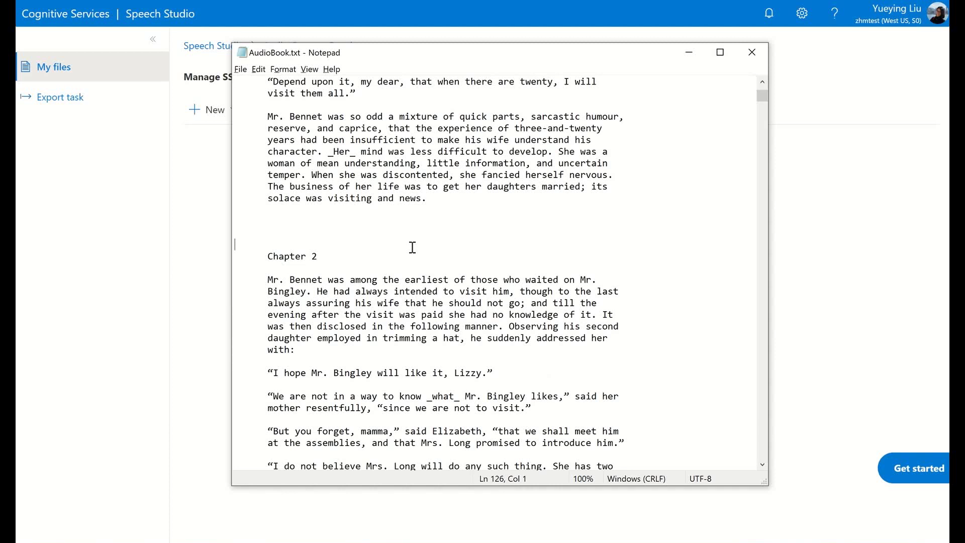
click(826, 289)
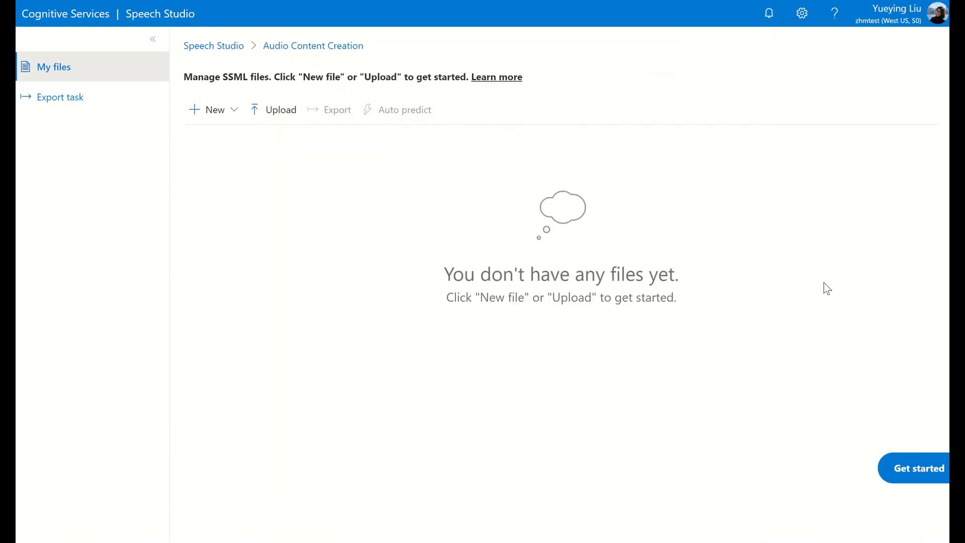
Select AudioBook.txt from the computer as the text file to upload.
click(281, 111)
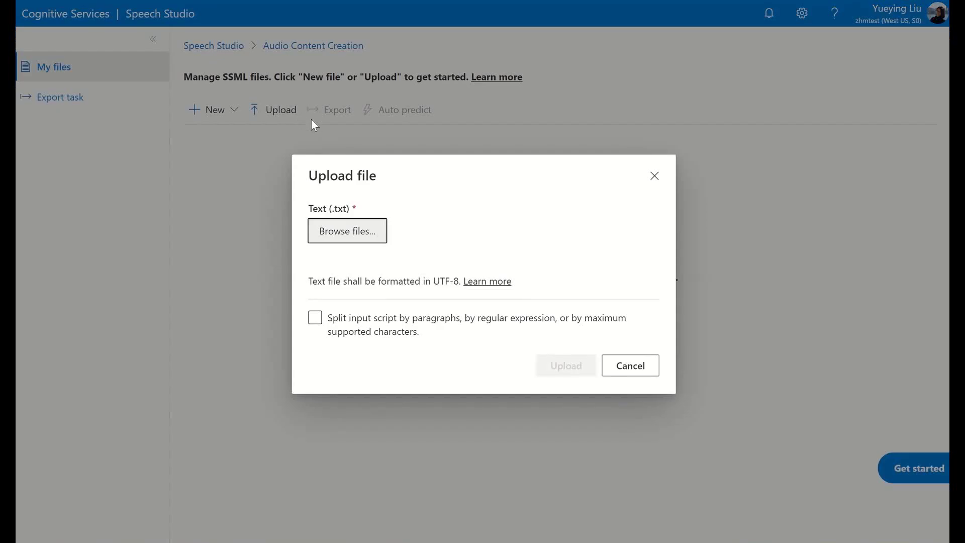
click(380, 229)
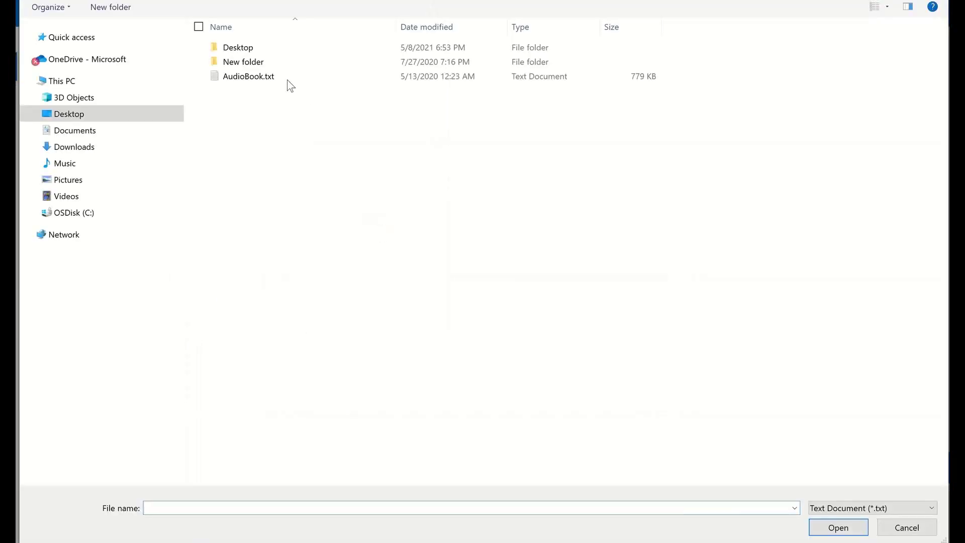
click(289, 80)
click(831, 527)
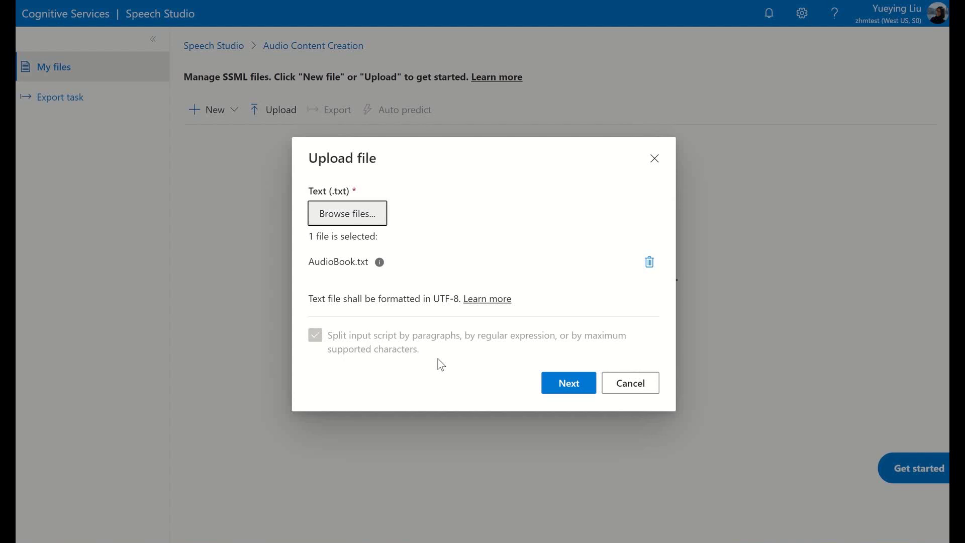
Split AudioBook.txt by the regular expression ^Chapter [0-9] and upload it.
click(570, 383)
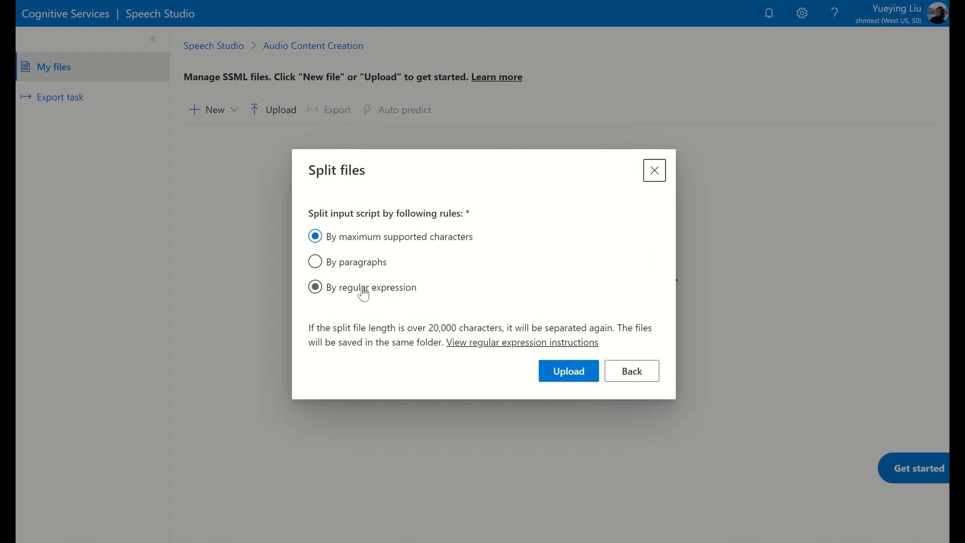
click(385, 288)
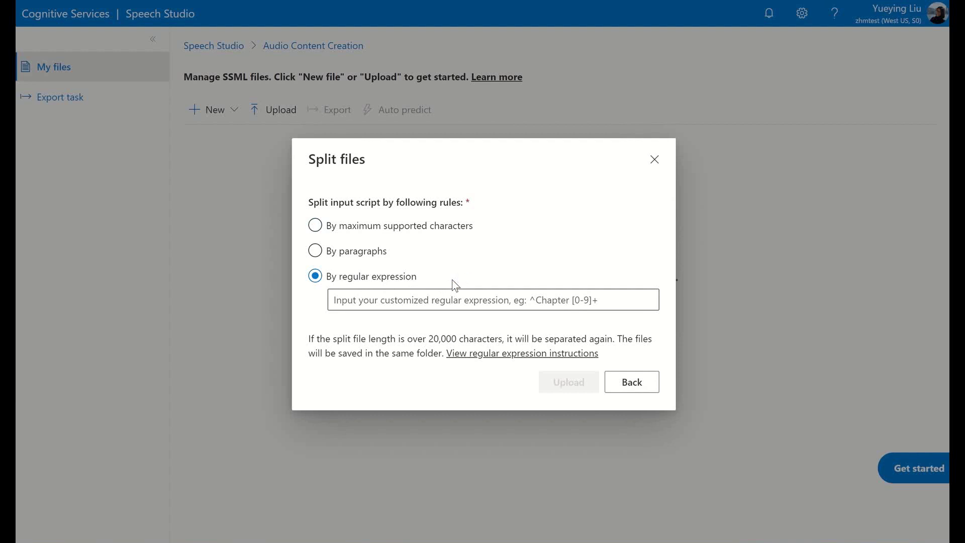
click(425, 298)
text(^Chapter [0-9])
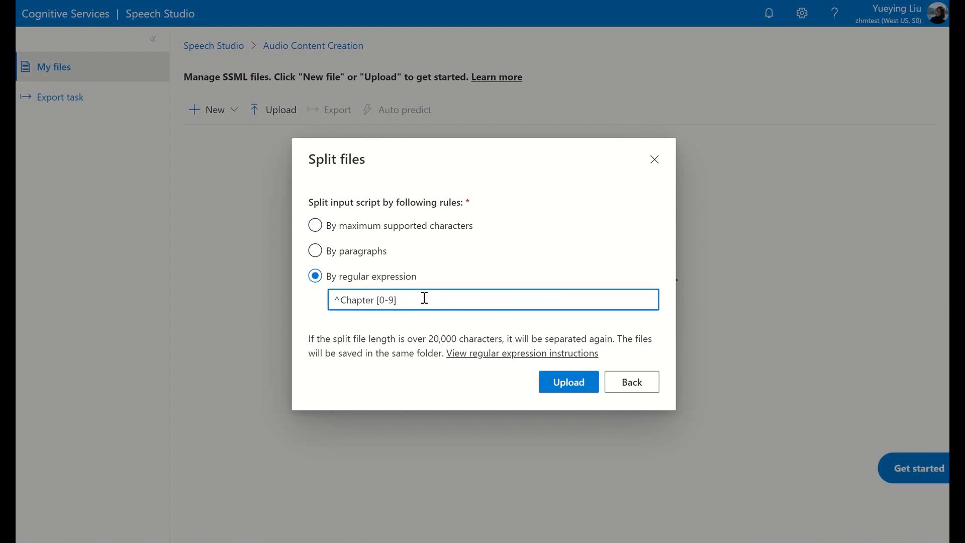
click(588, 389)
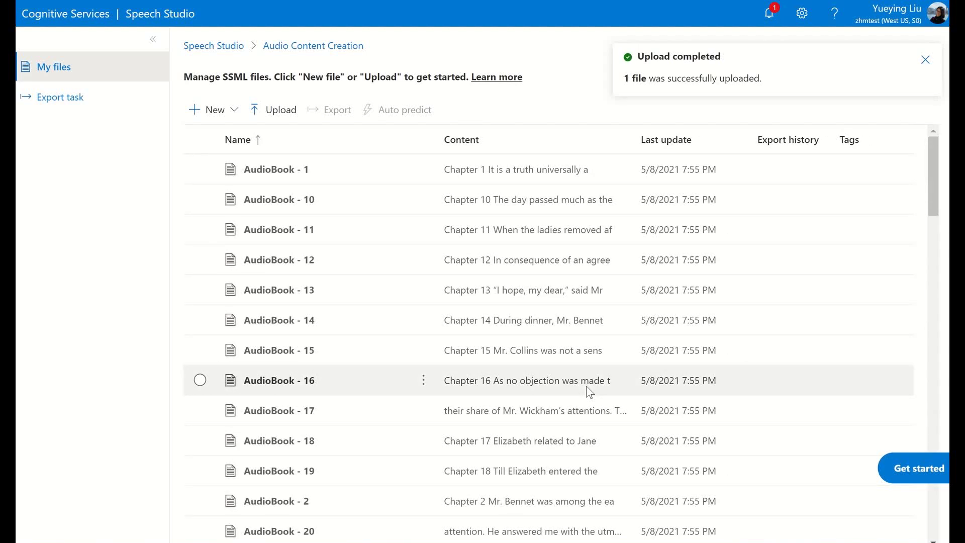
View AudioBook - 1, collapse the side navigation, then view AudioBook - 2.
click(300, 169)
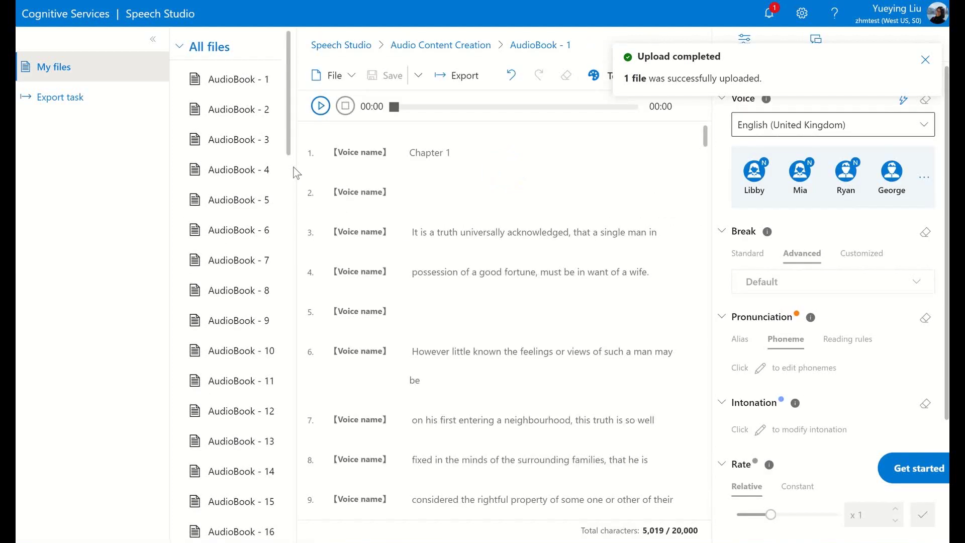
click(153, 39)
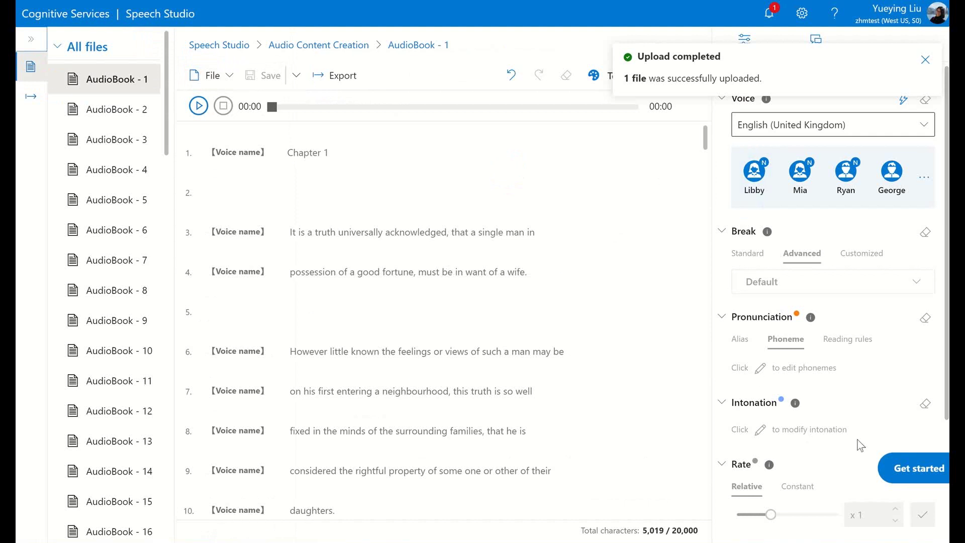
click(127, 109)
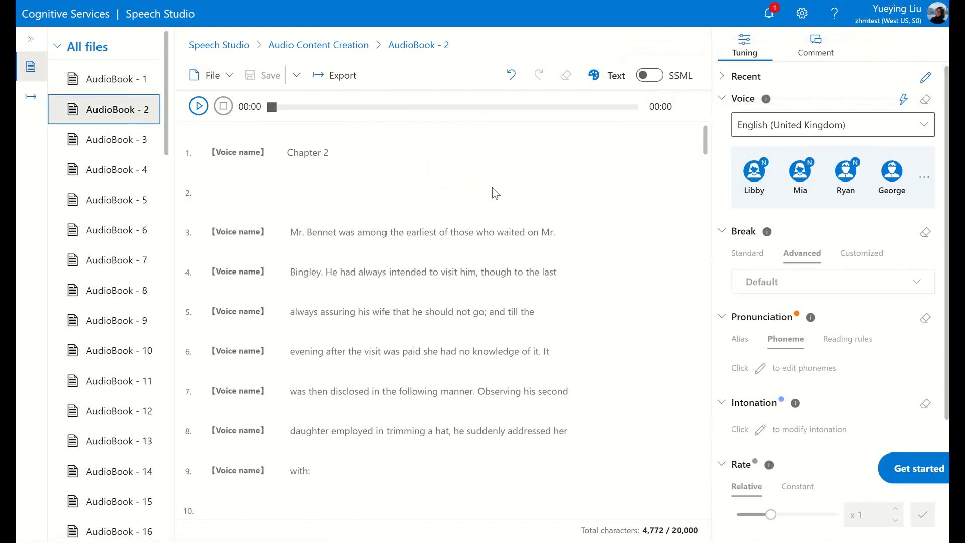